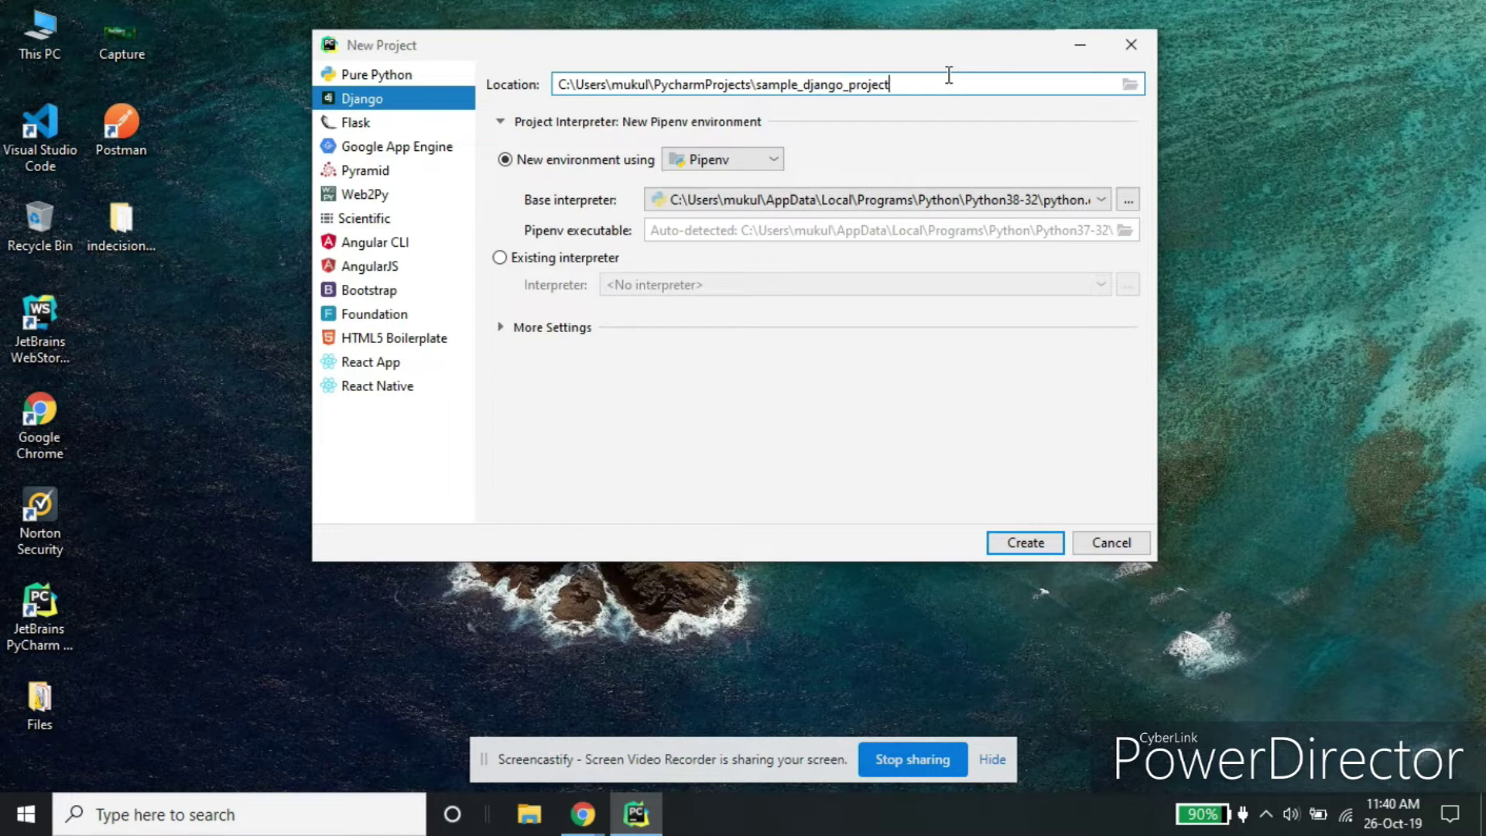
Create the Django project sample_django_project in a new Pipenv environment with the Python38-32 base interpreter, and maximize its window
{"action": "left_click", "coordinate": [996, 206]}
{"action": "left_click", "coordinate": [1026, 222]}
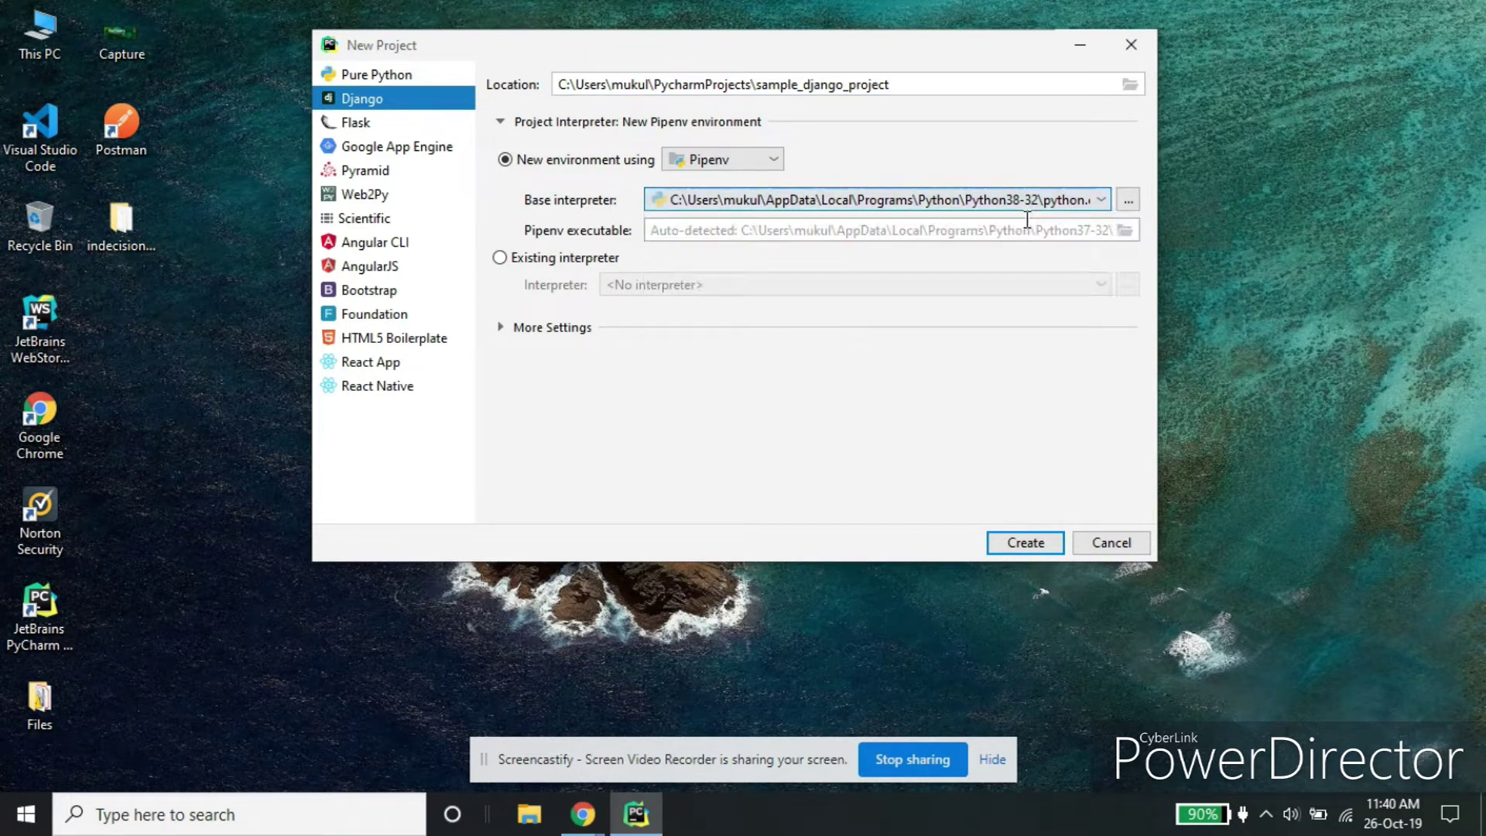
{"action": "left_click", "coordinate": [1010, 540]}
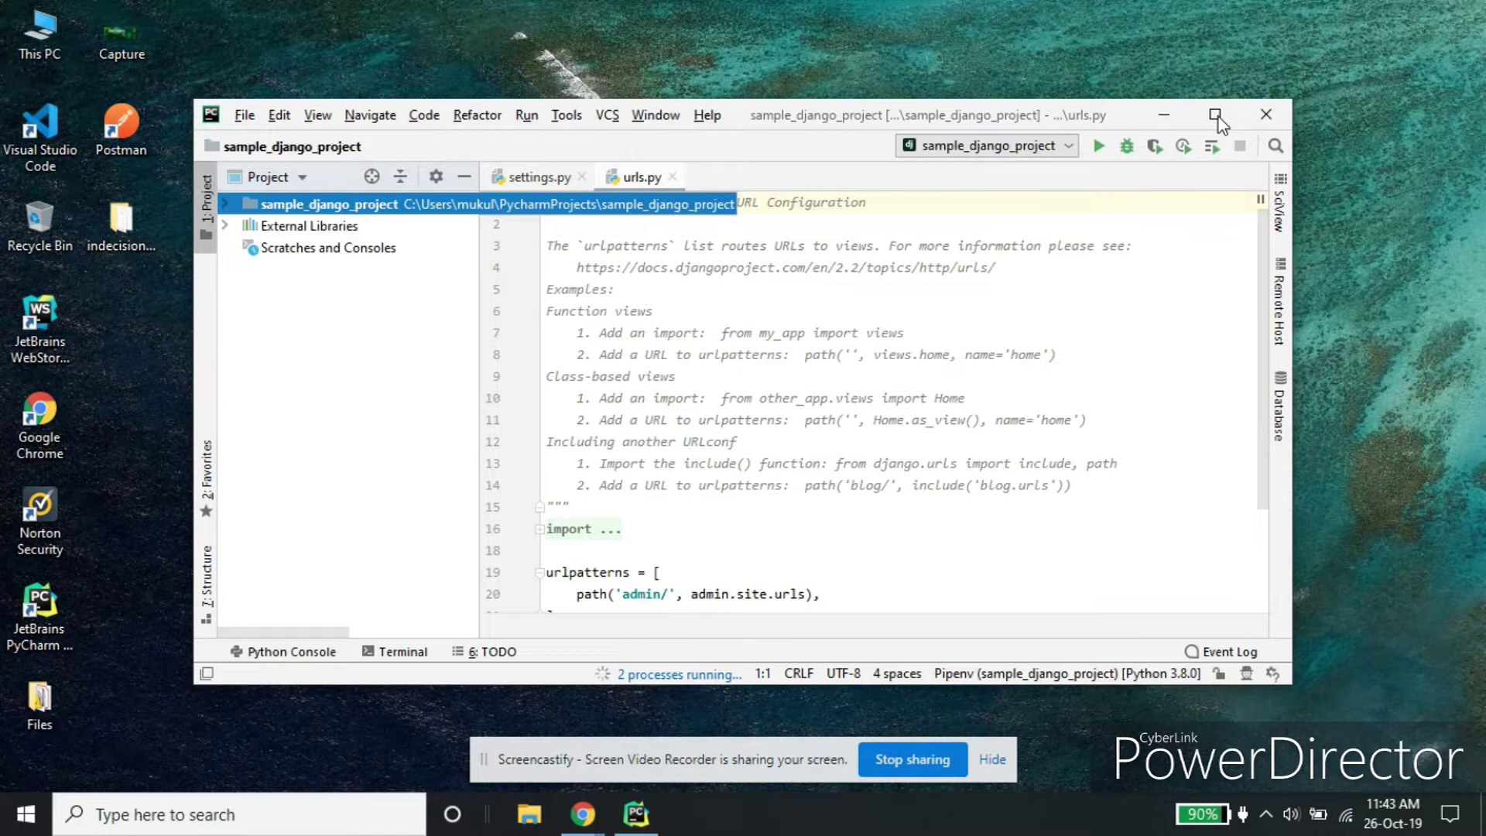
{"action": "left_click", "coordinate": [1216, 117]}
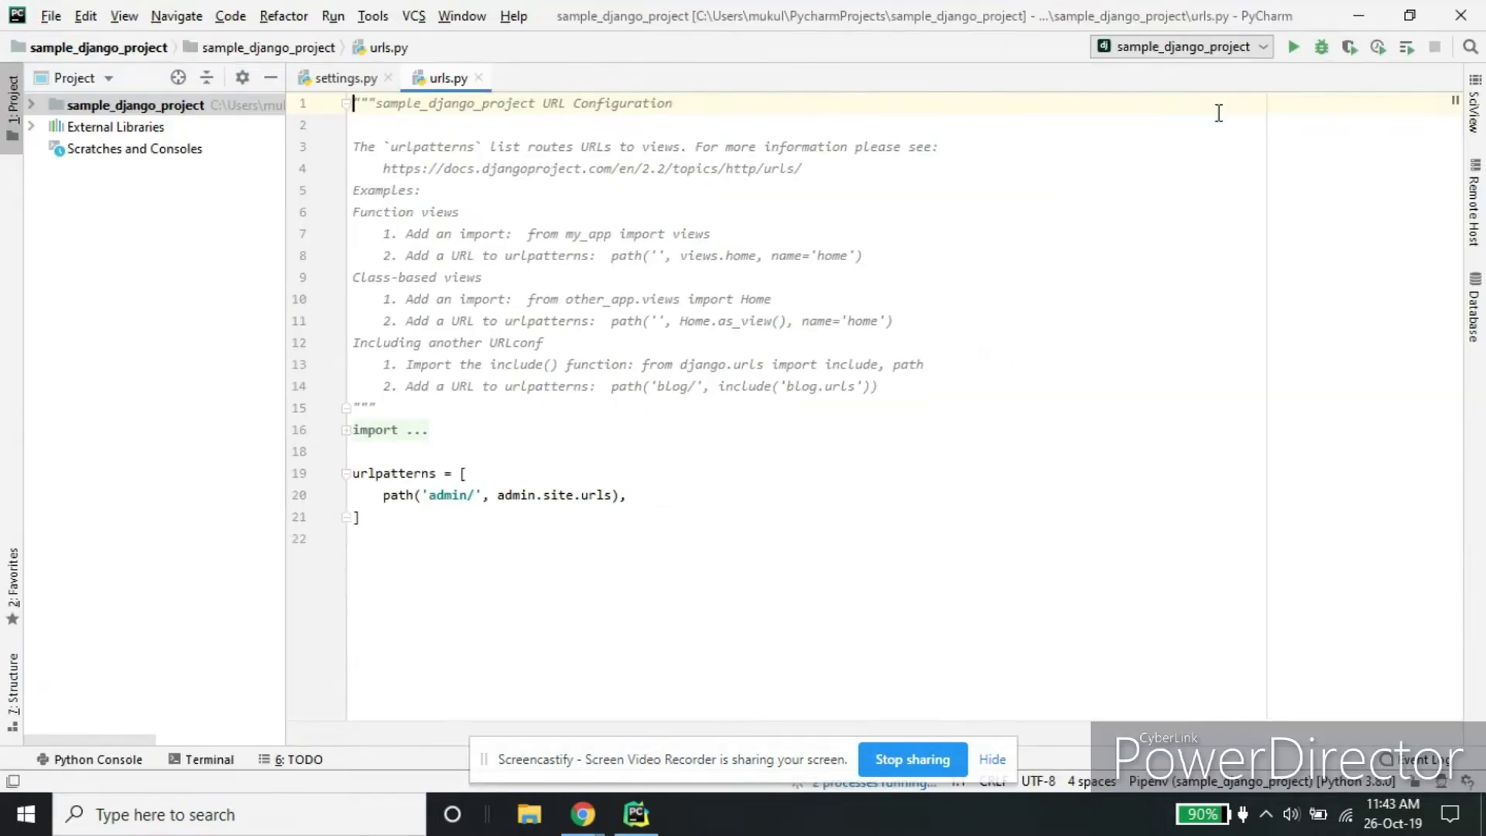
Hide the screen-sharing notice and close the open urls.py and settings.py files
{"action": "left_click_drag", "start_coordinate": [799, 767], "coordinate": [820, 726]}
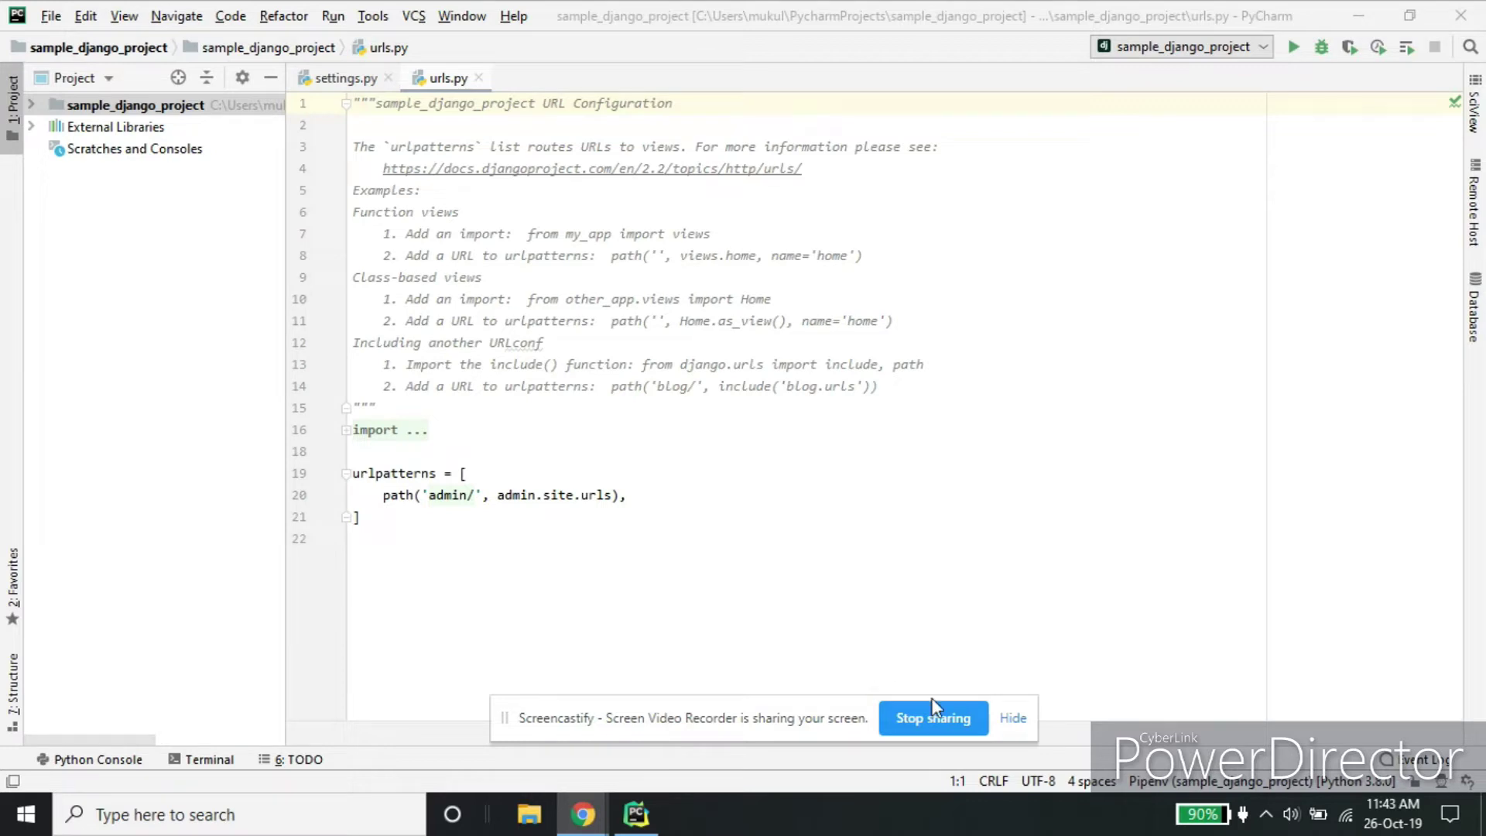
{"action": "left_click", "coordinate": [1014, 717]}
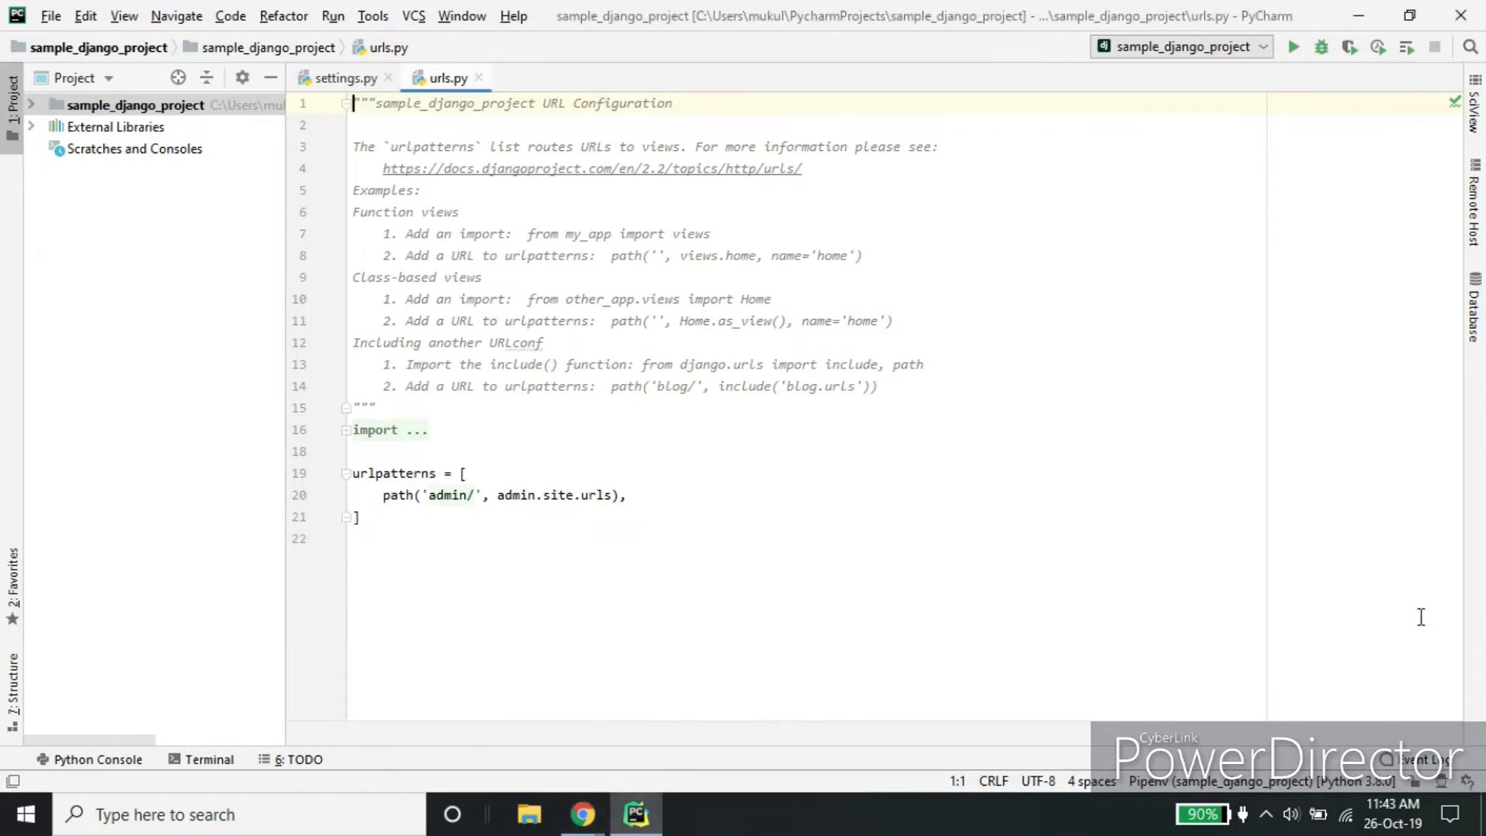
{"action": "left_click", "coordinate": [388, 77]}
{"action": "left_click", "coordinate": [365, 78]}
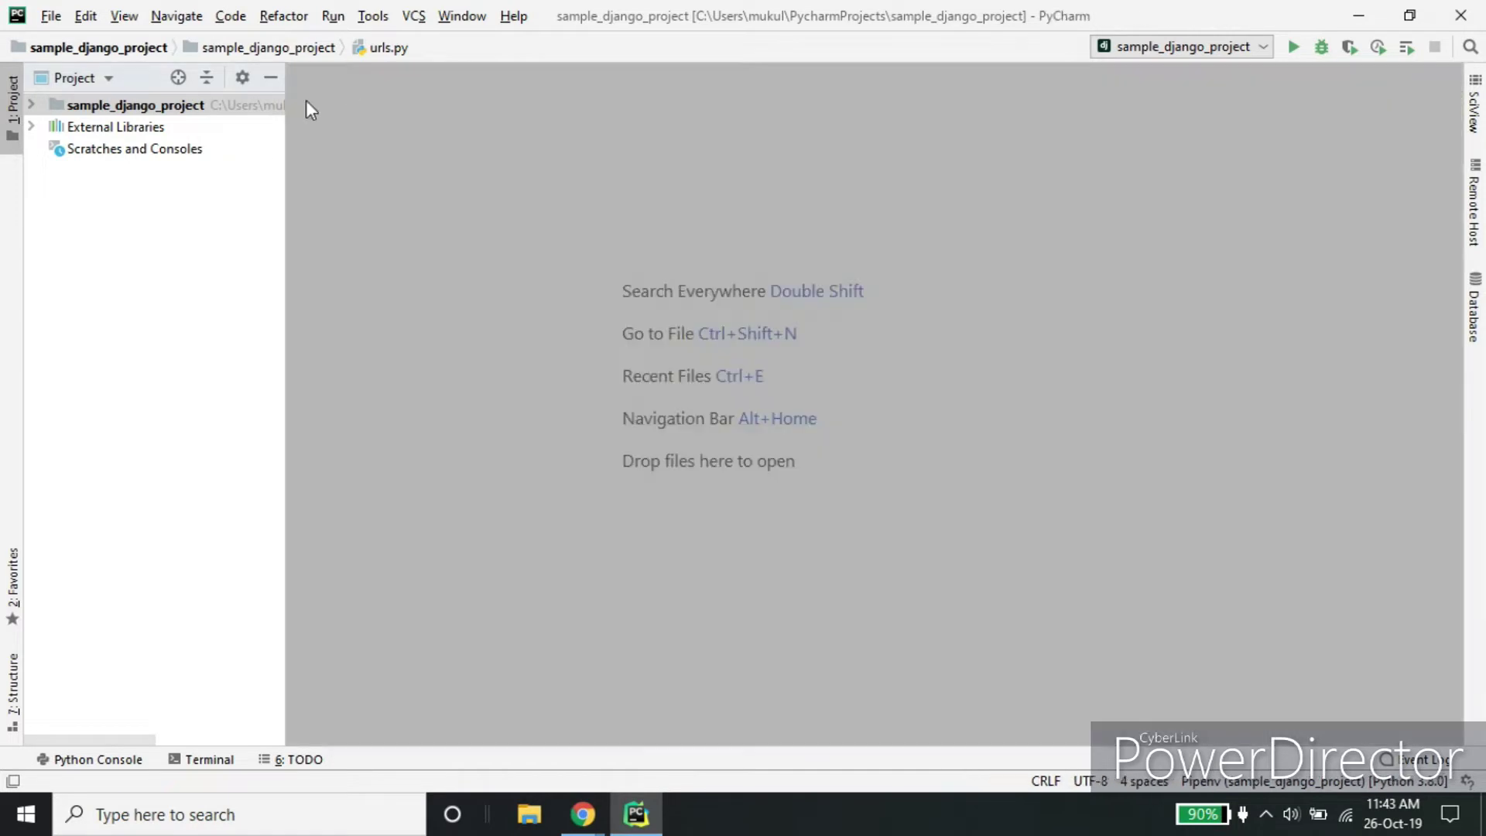
Expand the project root and its inner sample_django_project package in the file tree, and select settings.py
{"action": "left_click", "coordinate": [32, 106]}
{"action": "left_click", "coordinate": [31, 105]}
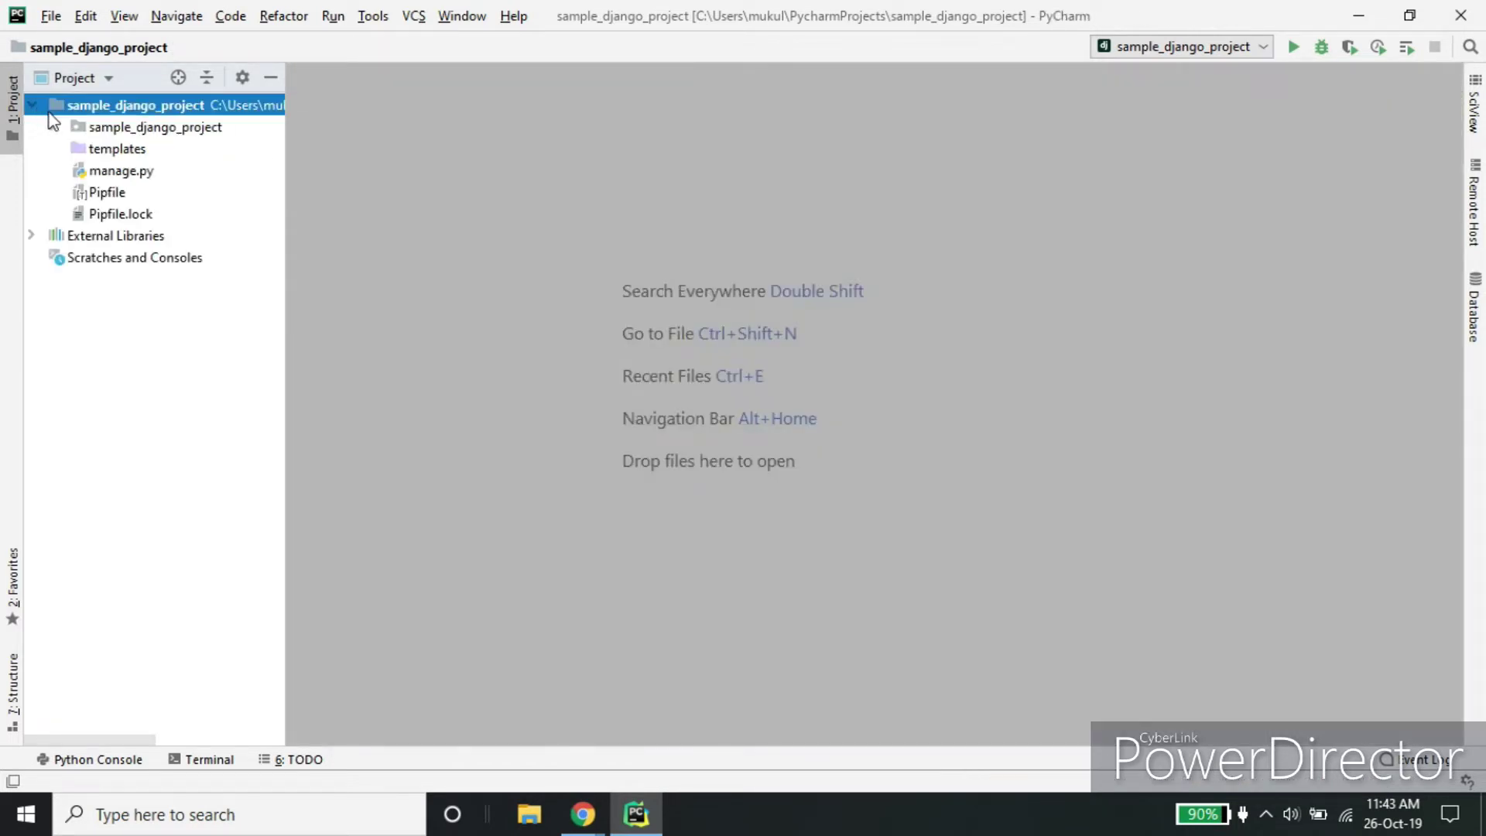
{"action": "left_click", "coordinate": [180, 131]}
{"action": "double_click", "coordinate": [180, 130]}
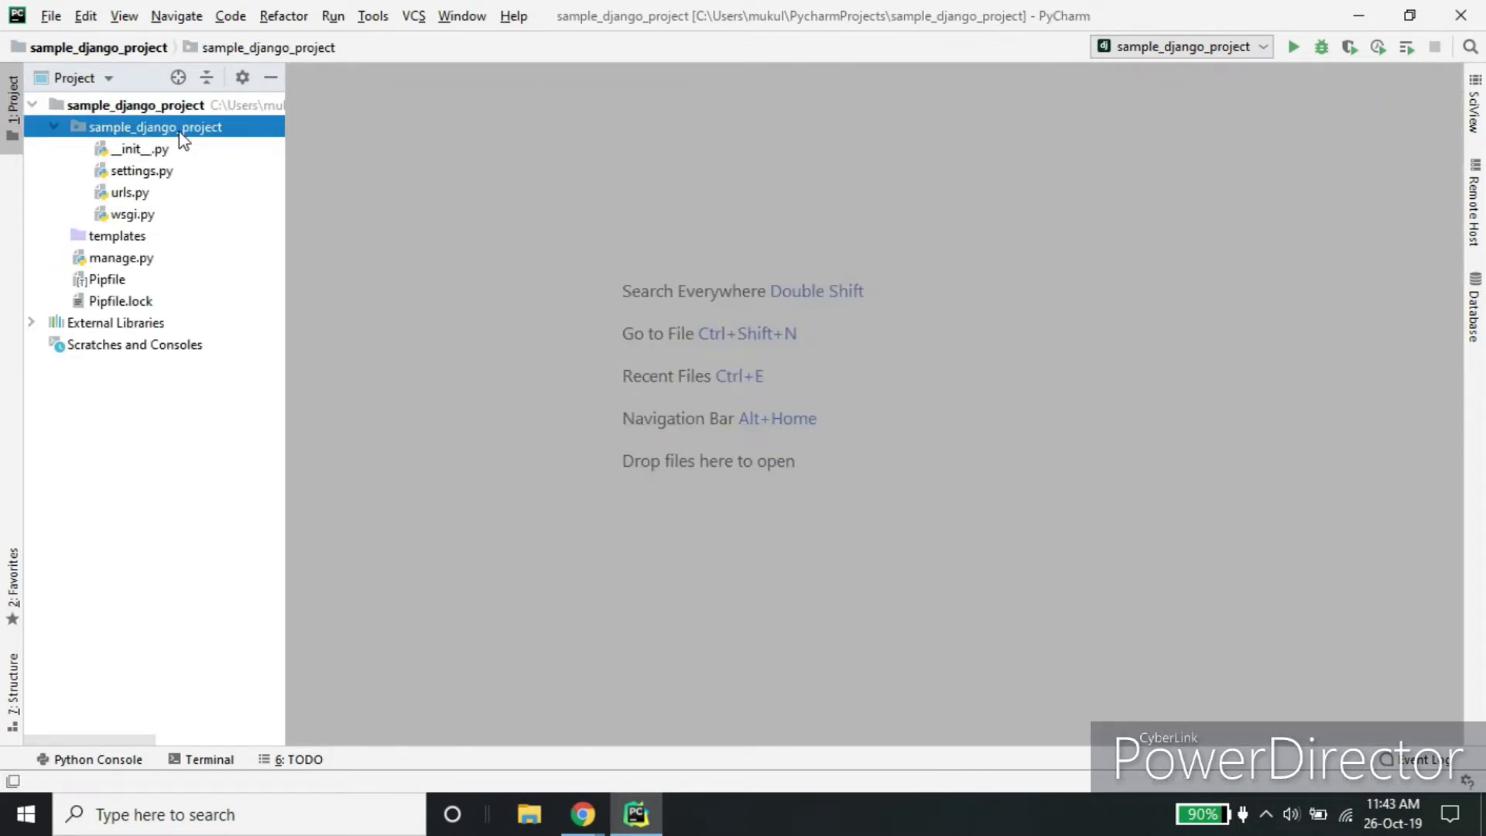
{"action": "left_click", "coordinate": [167, 176]}
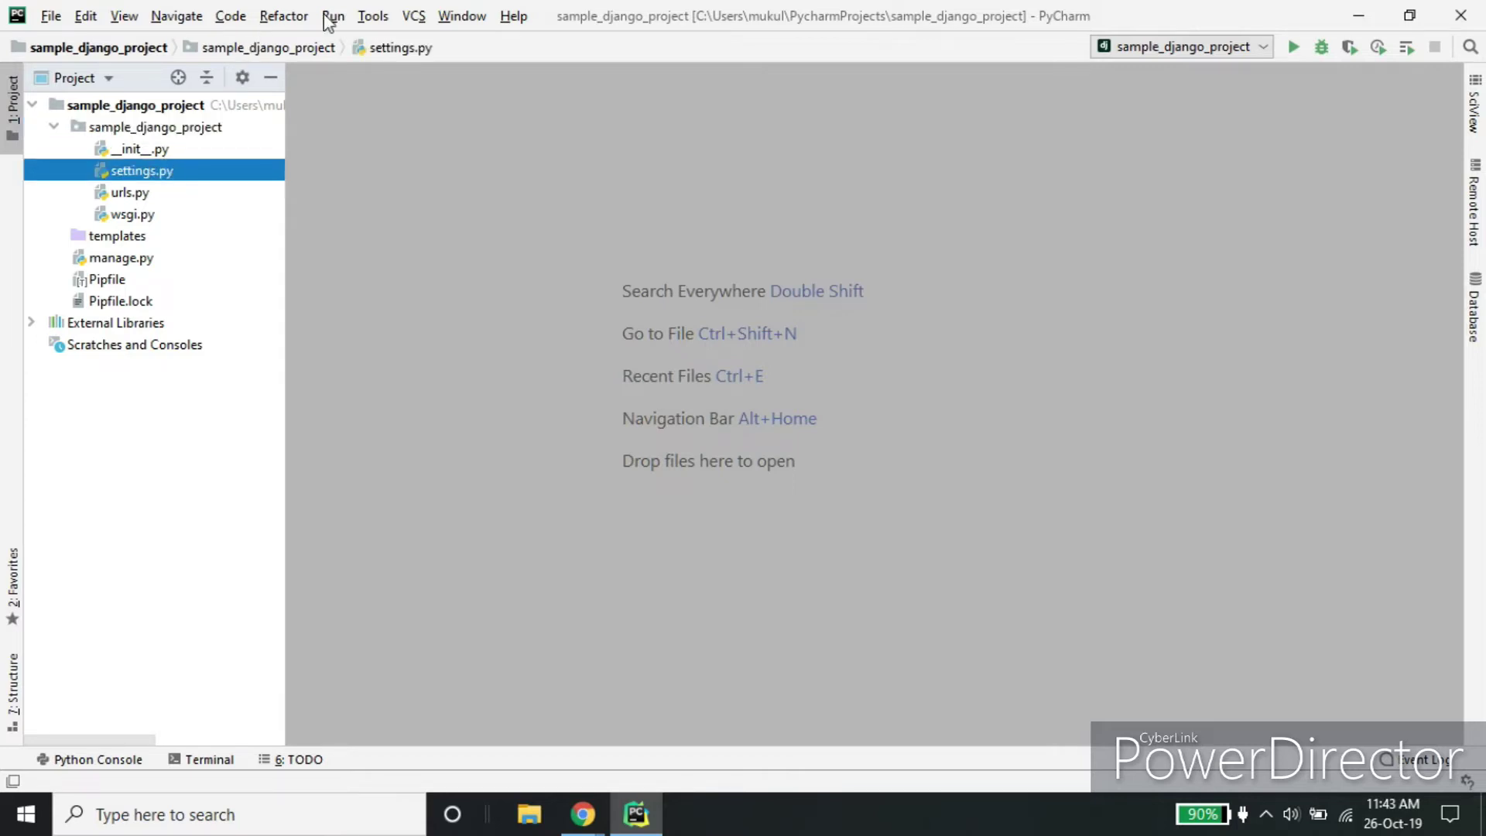
Run the sample_django_project server and open localhost:8000 in Chrome
{"action": "left_click", "coordinate": [333, 15]}
{"action": "left_click", "coordinate": [339, 43]}
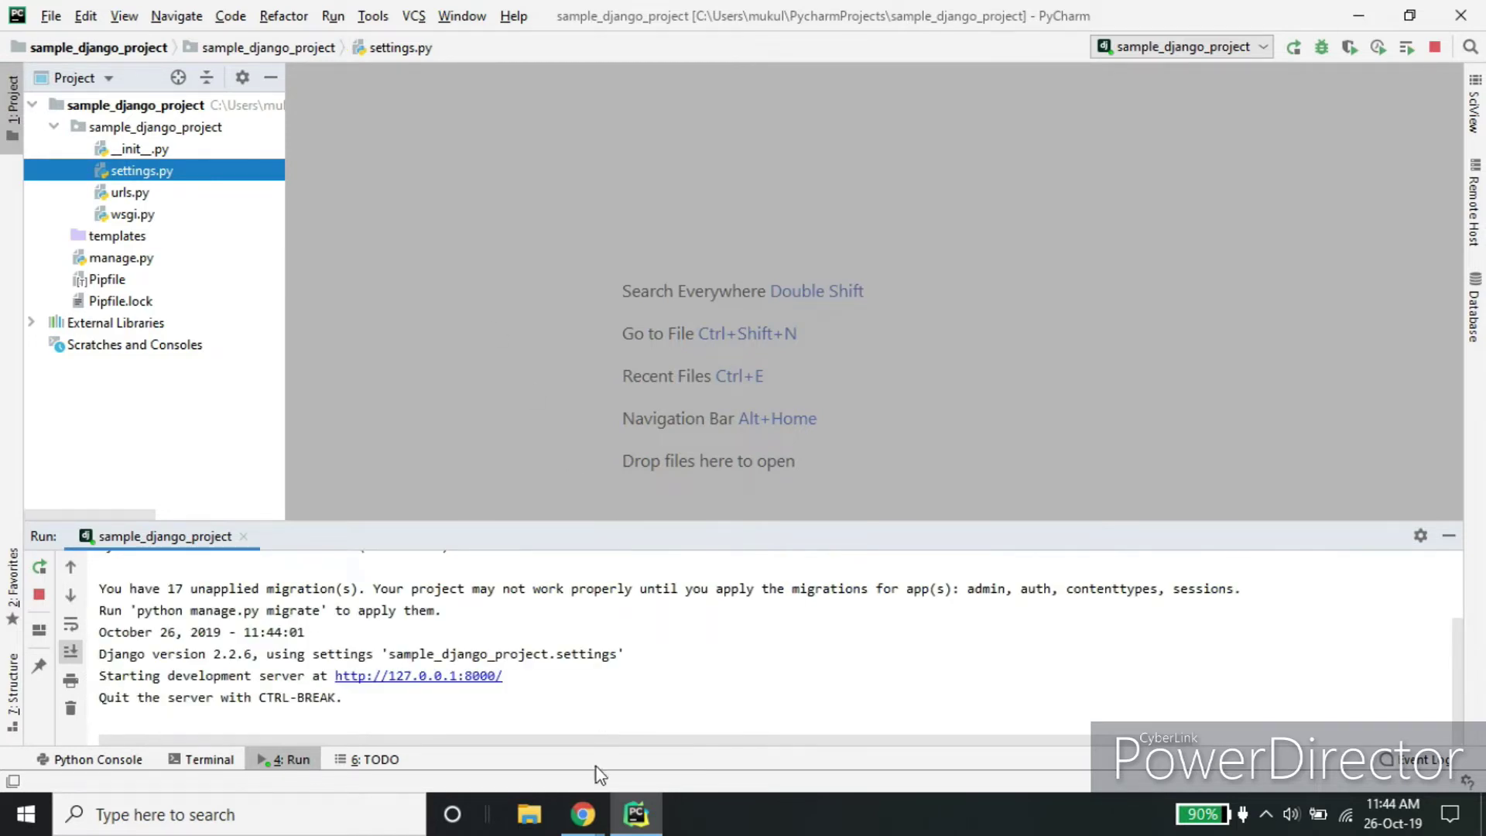
{"action": "mouse_move", "coordinate": [583, 813]}
{"action": "left_click", "coordinate": [511, 748]}
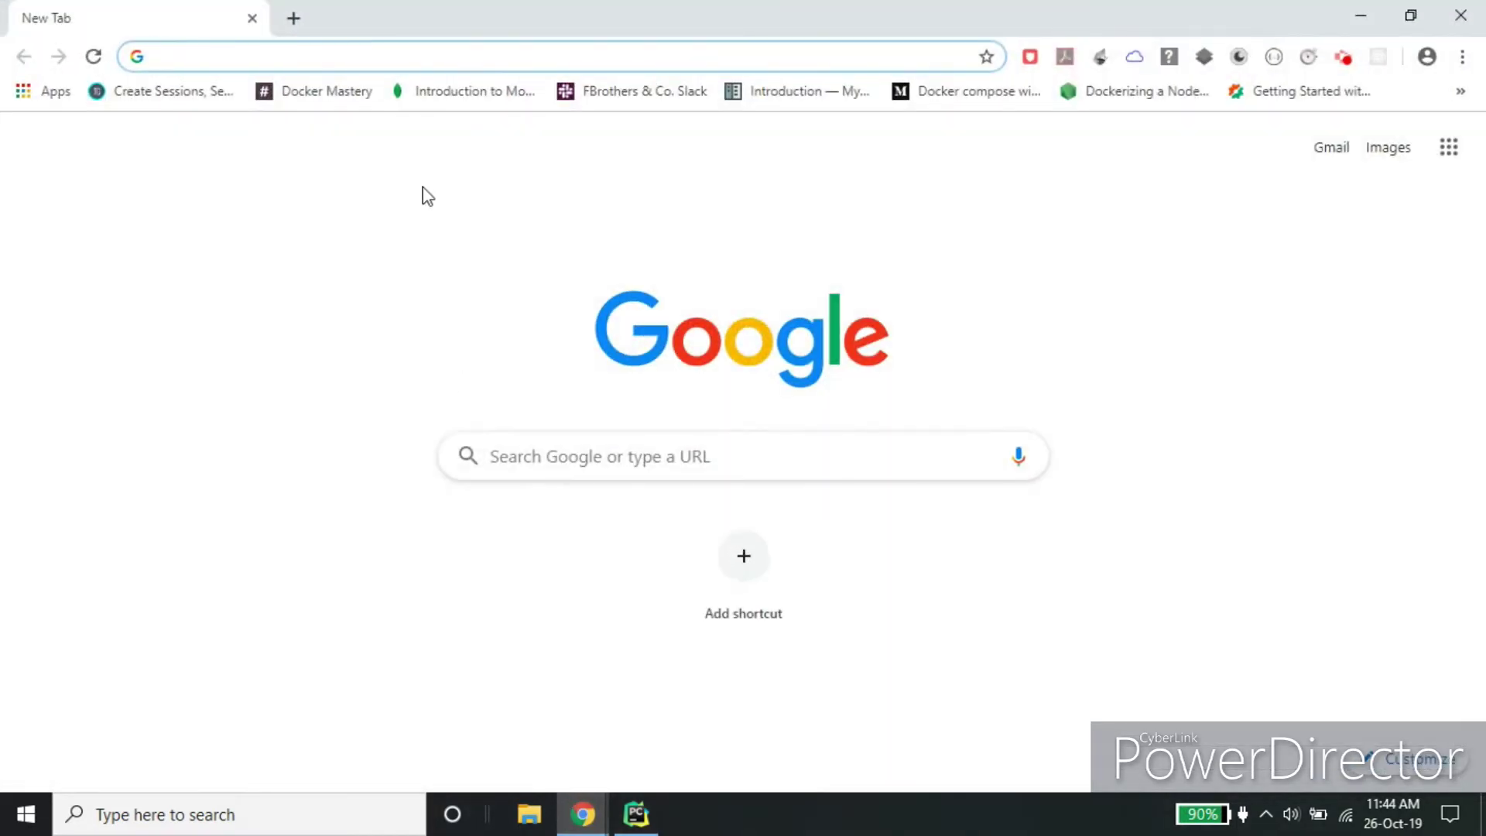
{"action": "type", "text": "localhost:8000"}
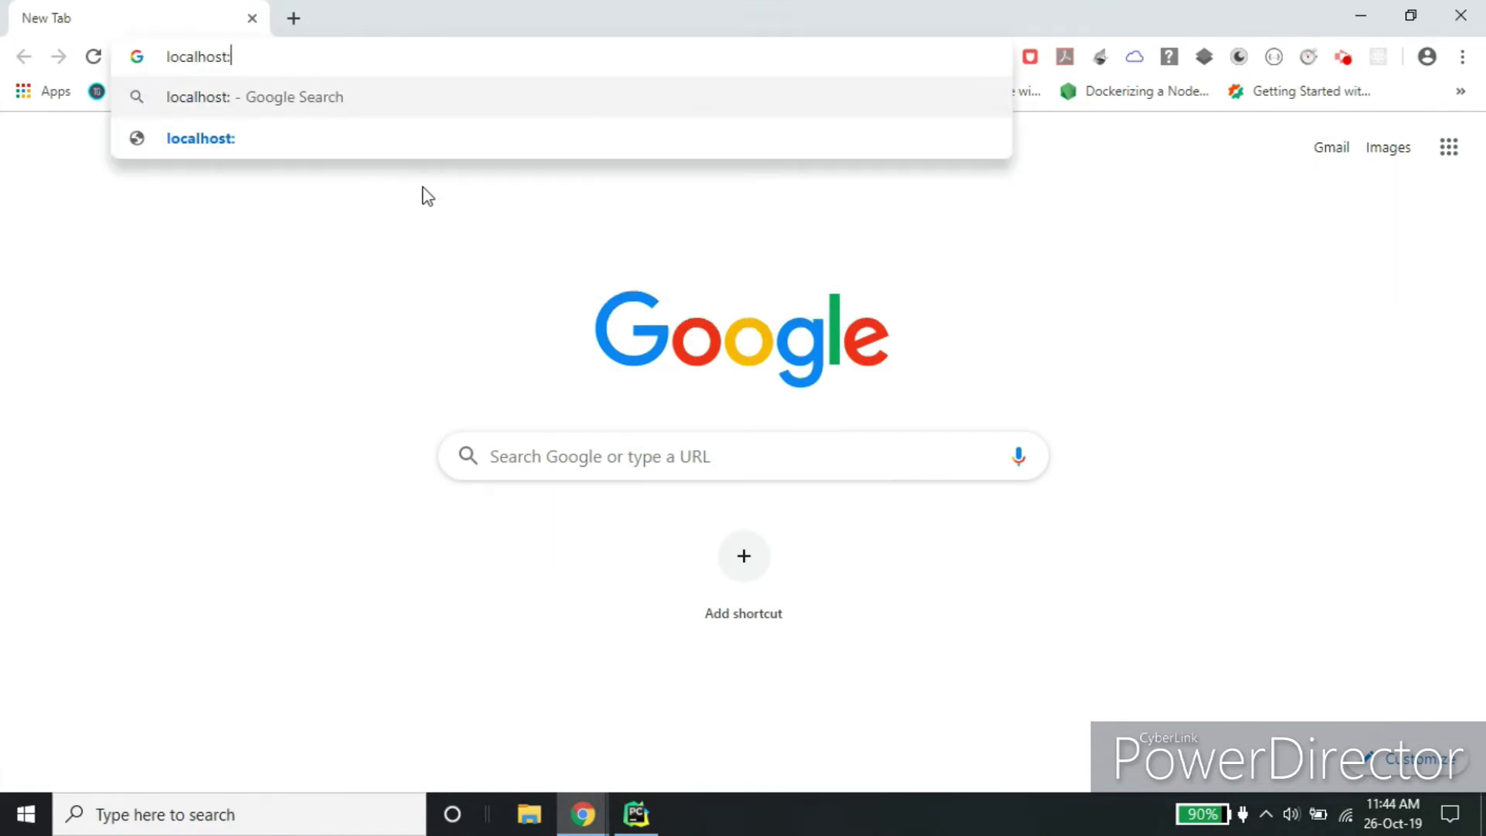
{"action": "key", "text": "Return"}
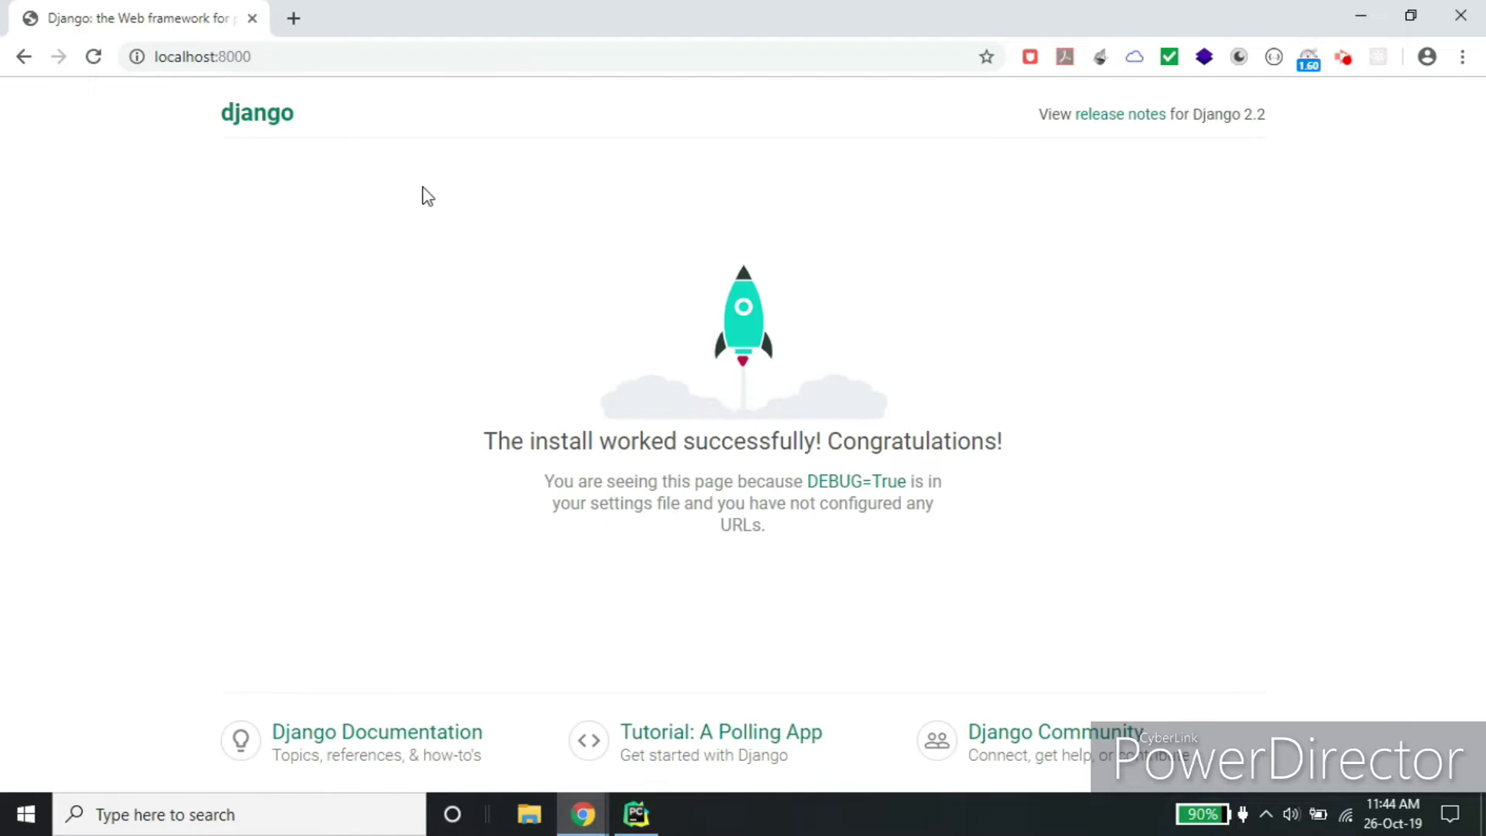
Fill in the customer's first and last name in the Django admin's add form and save the record
{"action": "mouse_move", "coordinate": [583, 813]}
{"action": "left_click", "coordinate": [772, 723]}
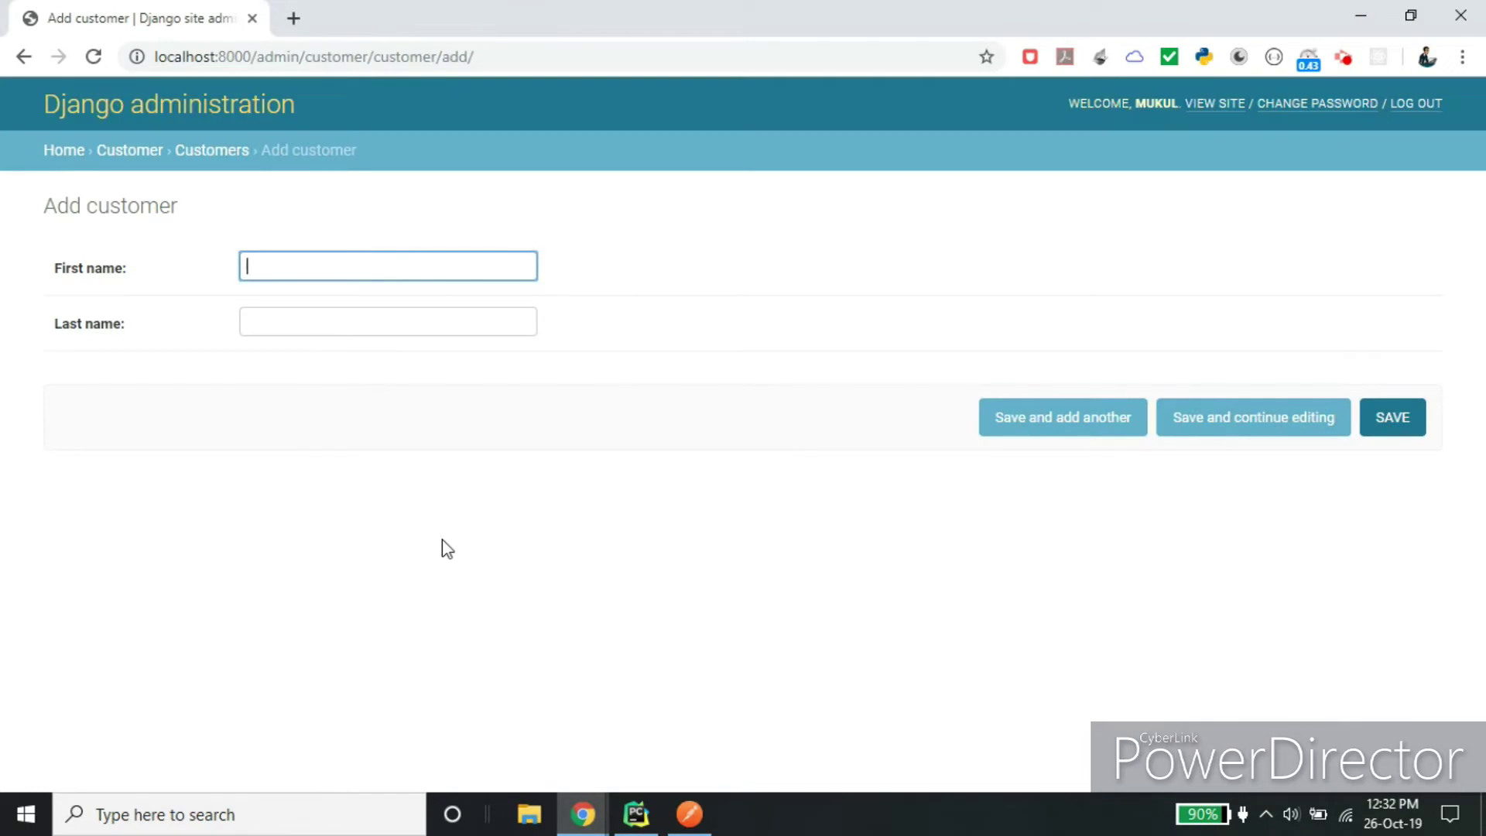
{"action": "type", "text": "hn"}
{"action": "key", "text": "Tab"}
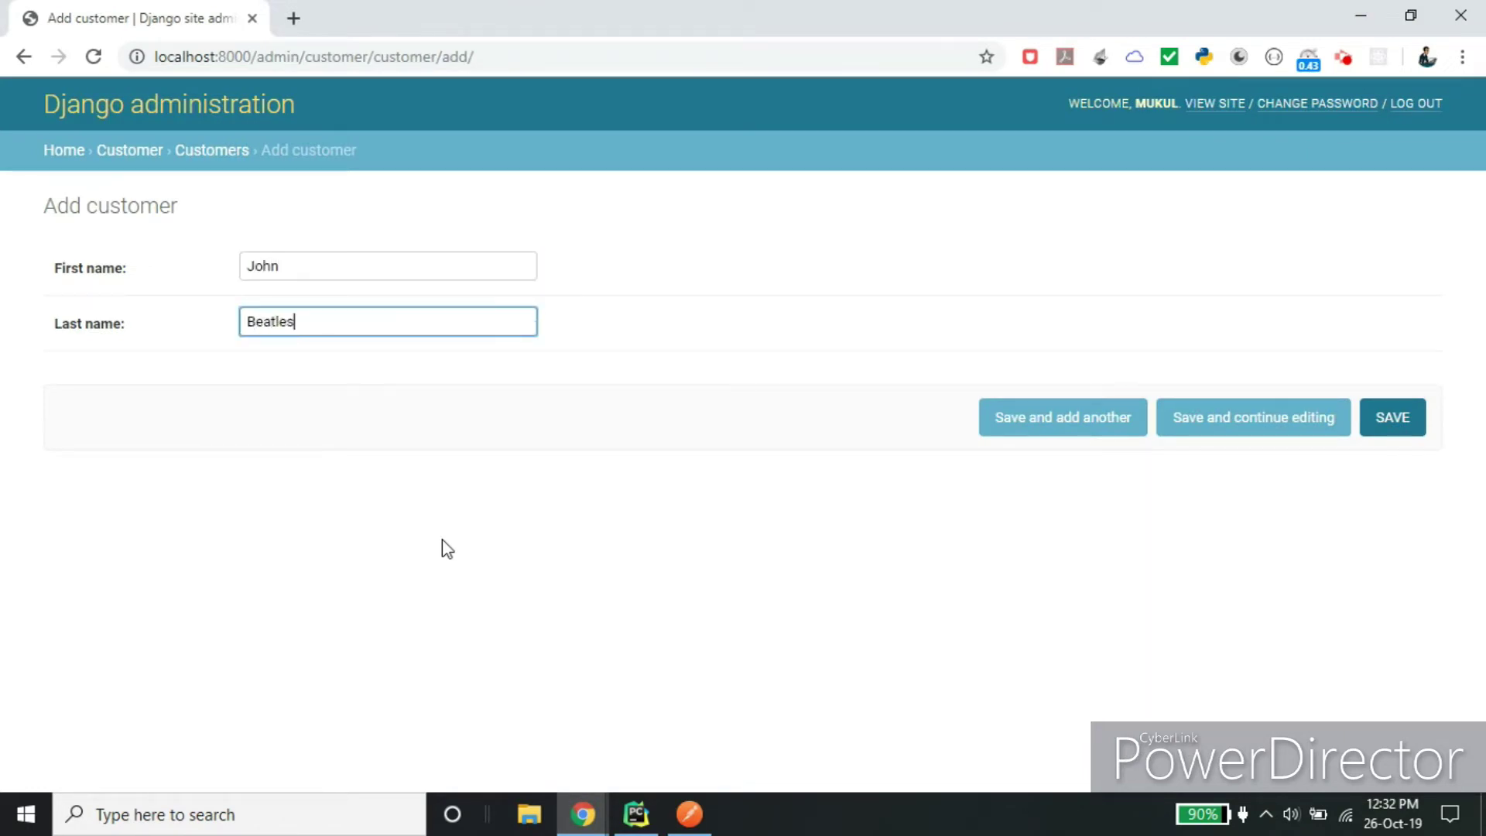
{"action": "left_click", "coordinate": [1414, 430]}
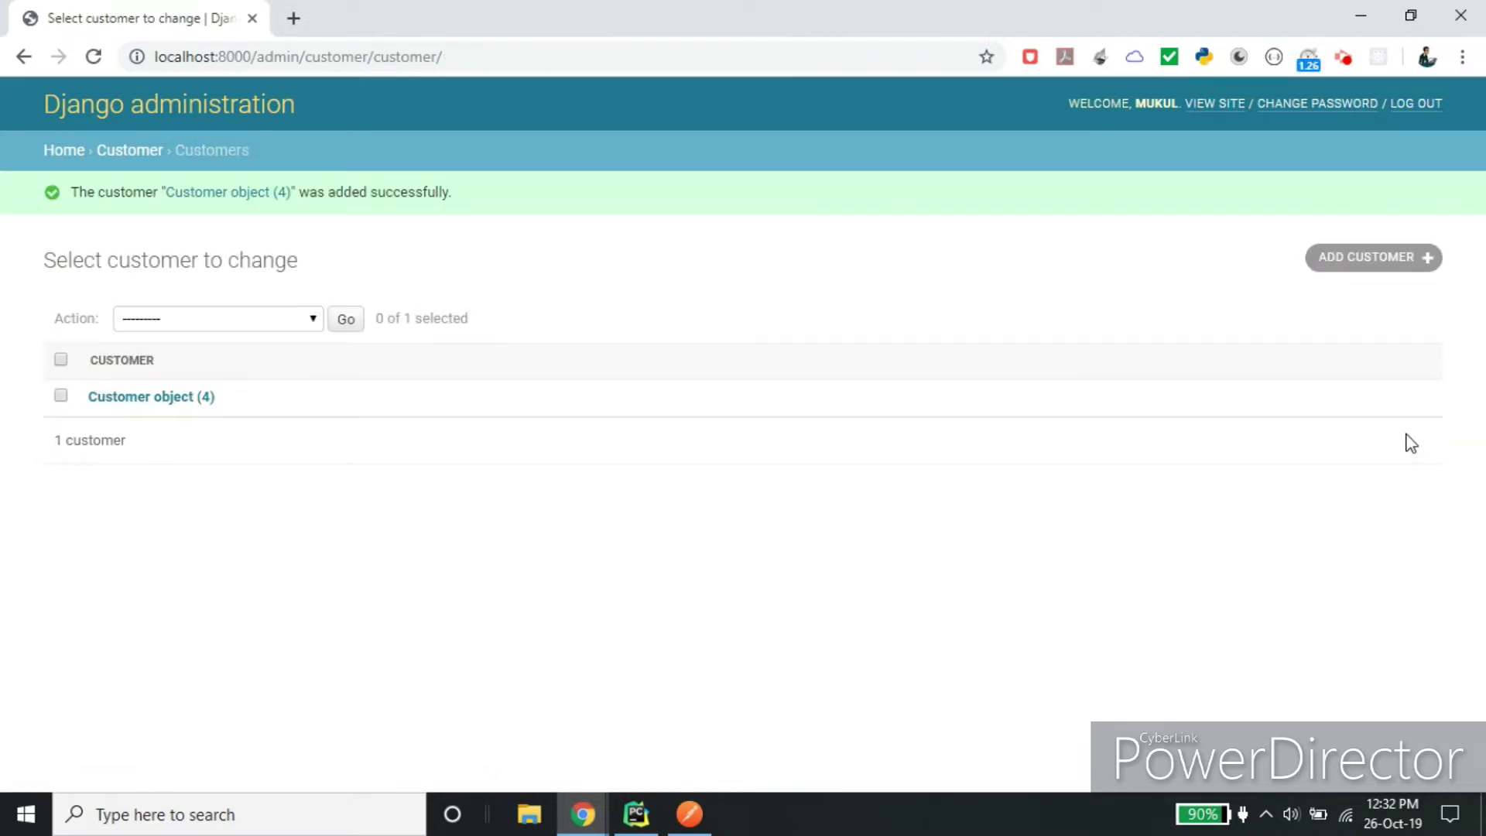
Switch to PyCharm and add a __str__(self) method to the Customer model in models.py, below the last_name field
{"action": "left_click", "coordinate": [636, 813]}
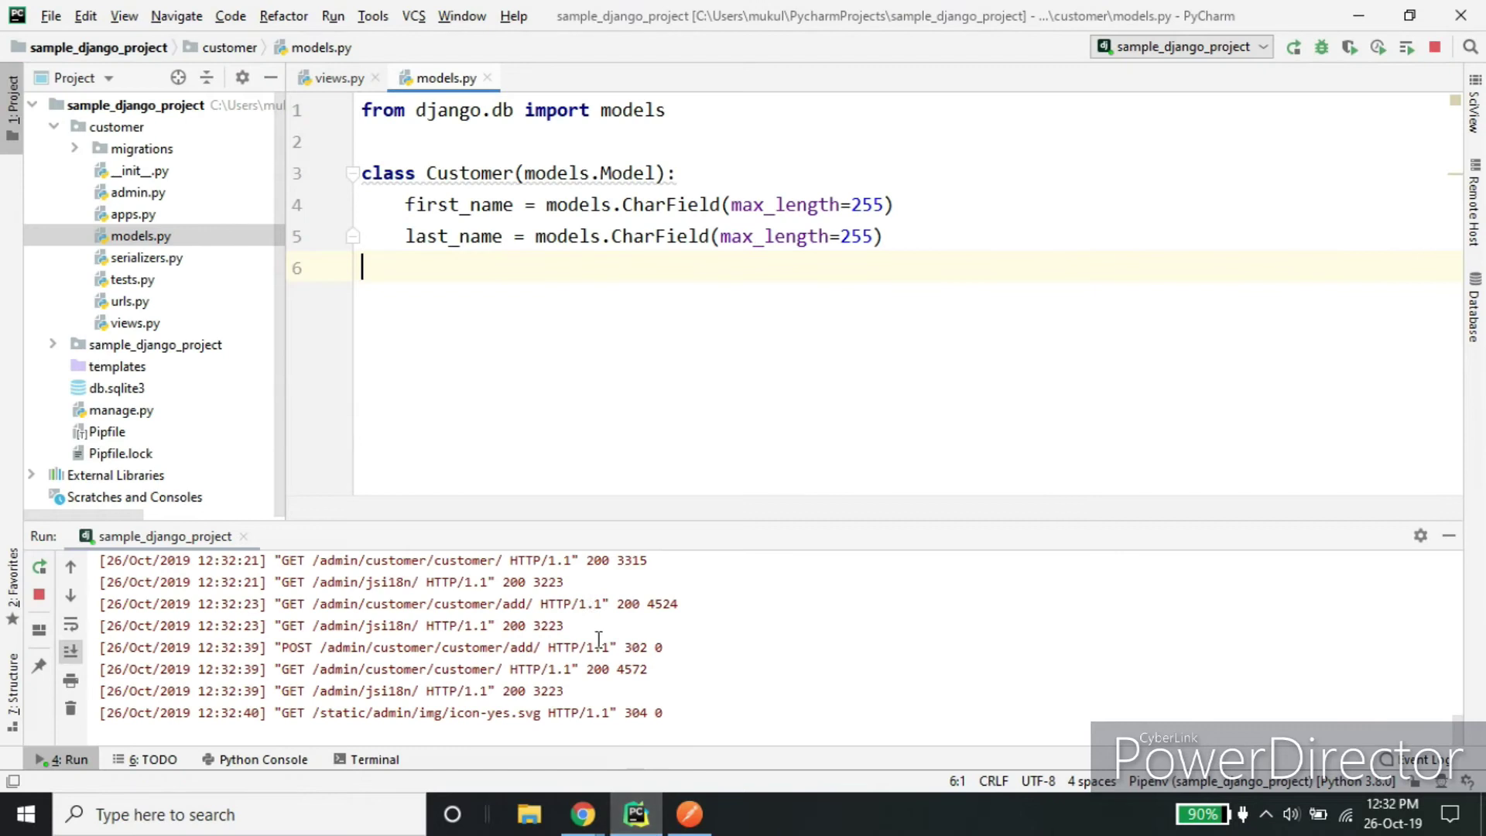
{"action": "key", "text": "Tab"}
{"action": "key", "text": "Return"}
{"action": "type", "text": "de"}
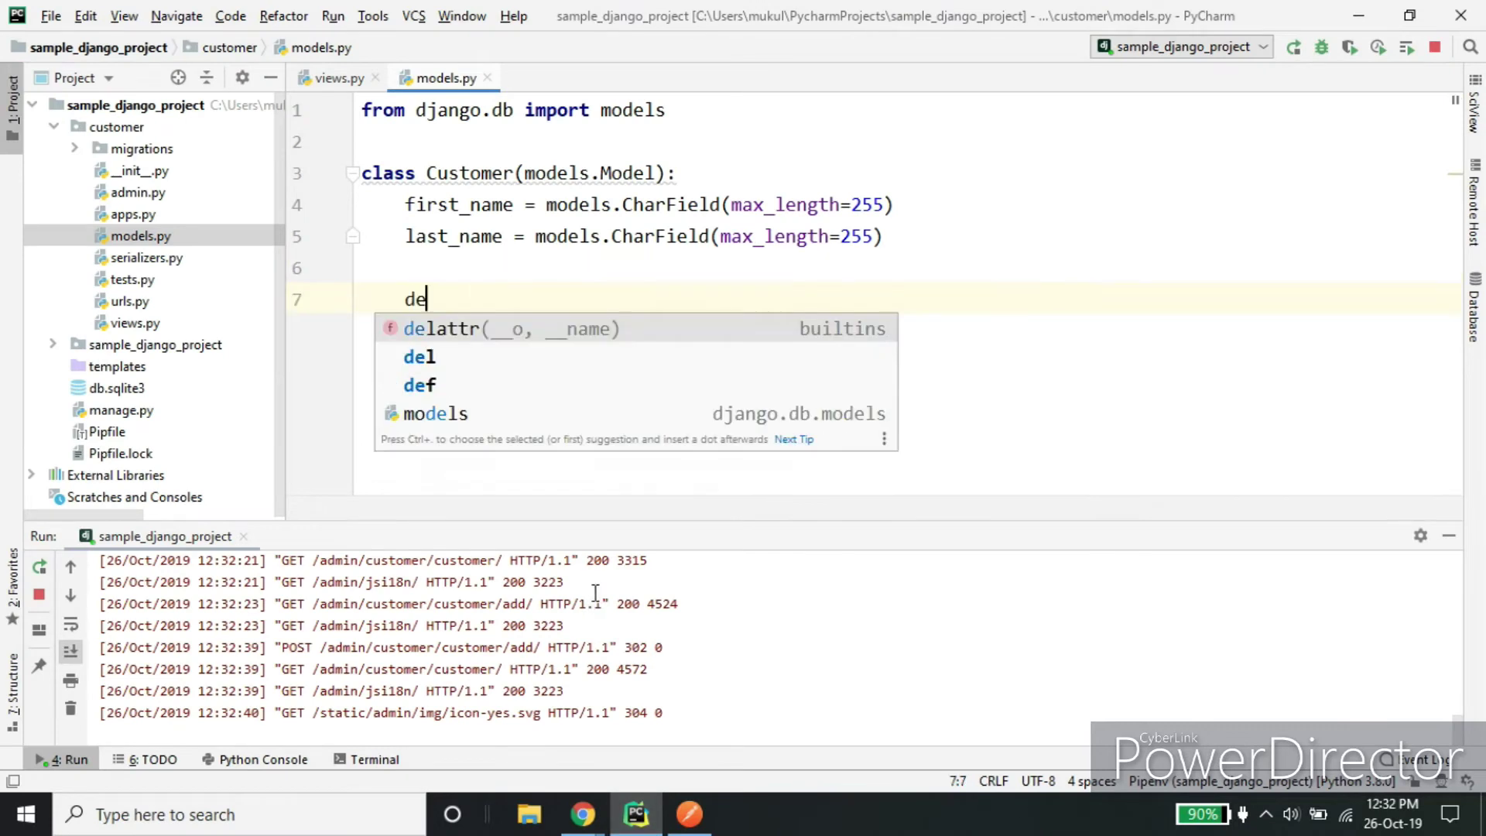
{"action": "type", "text": "f __str"}
{"action": "key", "text": "Return"}
{"action": "key", "text": "Return"}
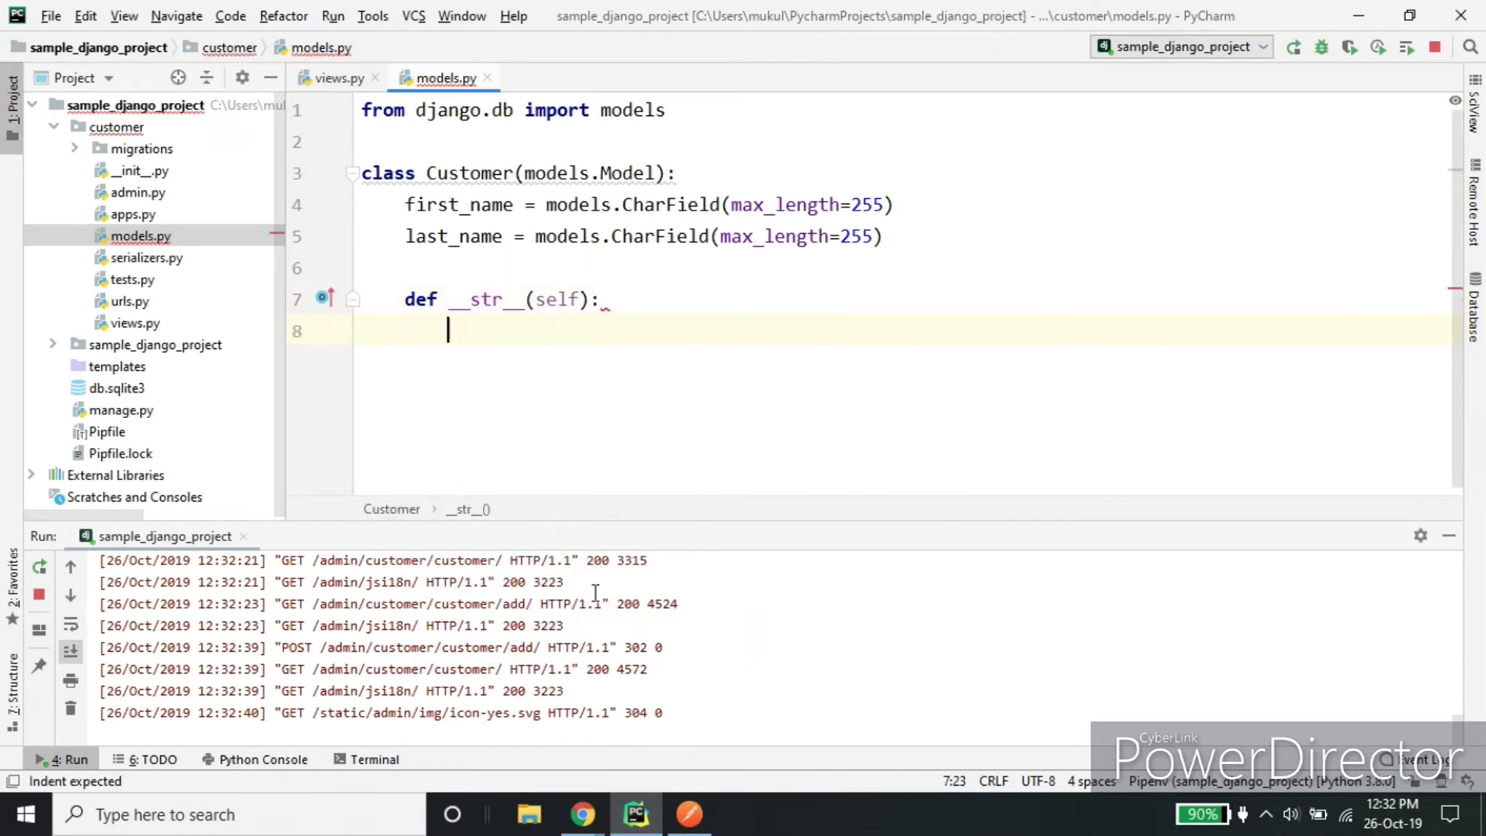
In __str__, assign self.first_name to first_name and self.last_name to last_name, followed by a blank line
{"action": "type", "text": "first_name = self.first_name"}
{"action": "key", "text": "Return"}
{"action": "type", "text": "last_name =s"}
{"action": "key", "text": "Escape"}
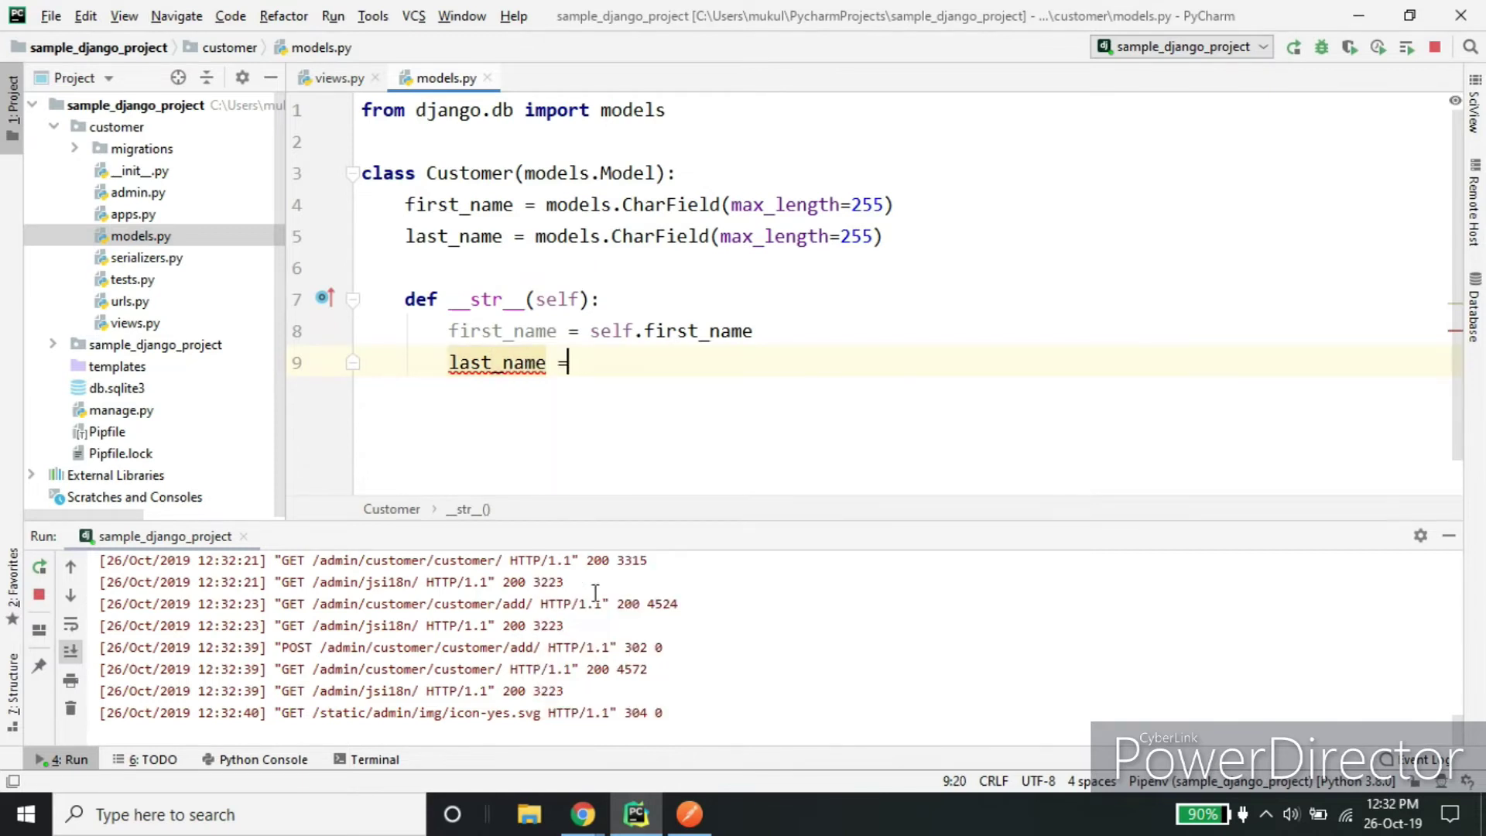
{"action": "type", "text": "self.last_name"}
{"action": "key", "text": "Return"}
{"action": "key", "text": "Return"}
Make __str__ return the f-string f"{first_name=}, {last_name=}"
{"action": "type", "text": "return f\"{"}
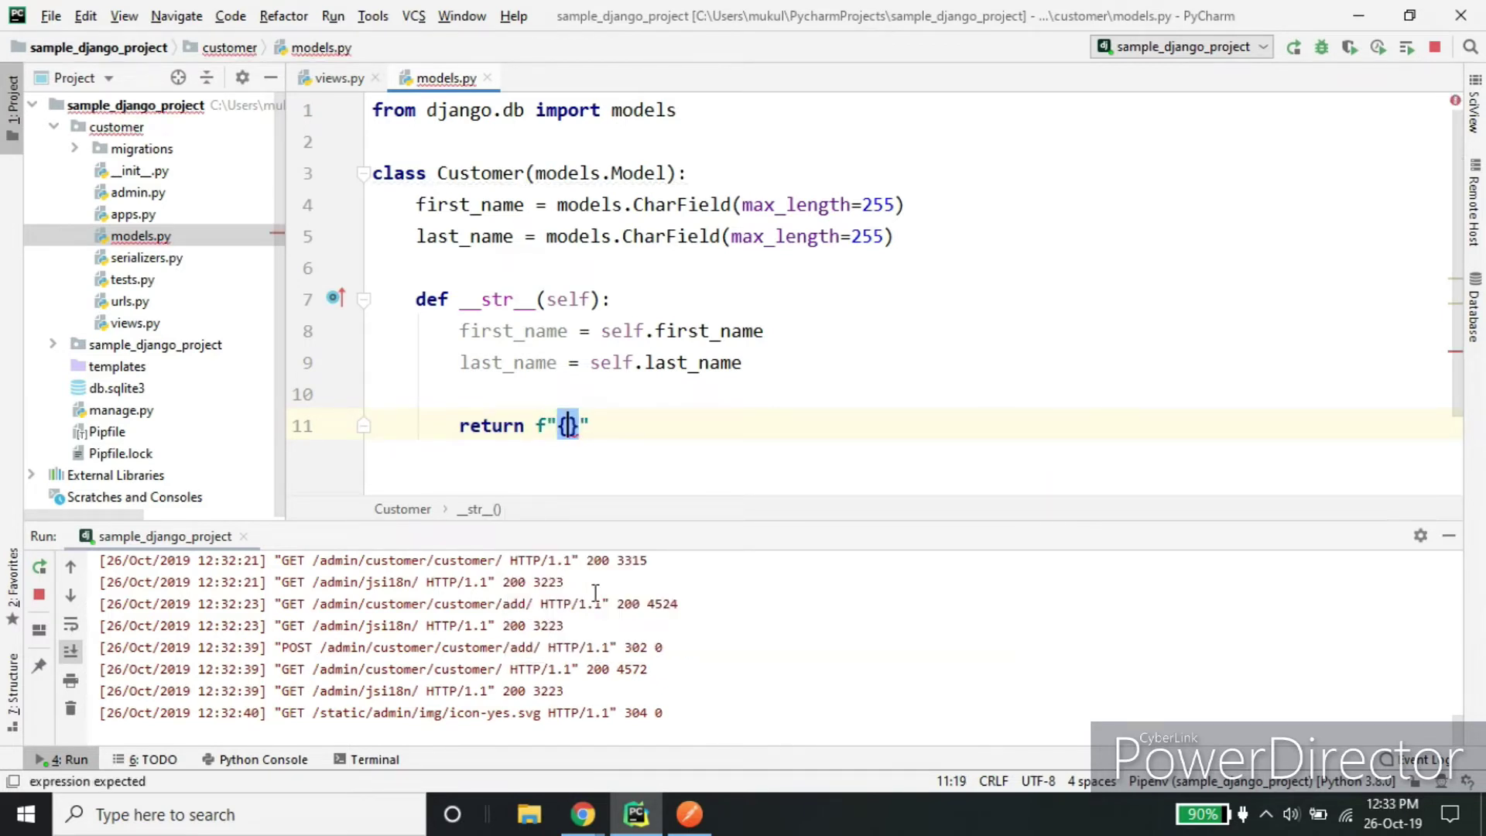
{"action": "type", "text": "first_name="}
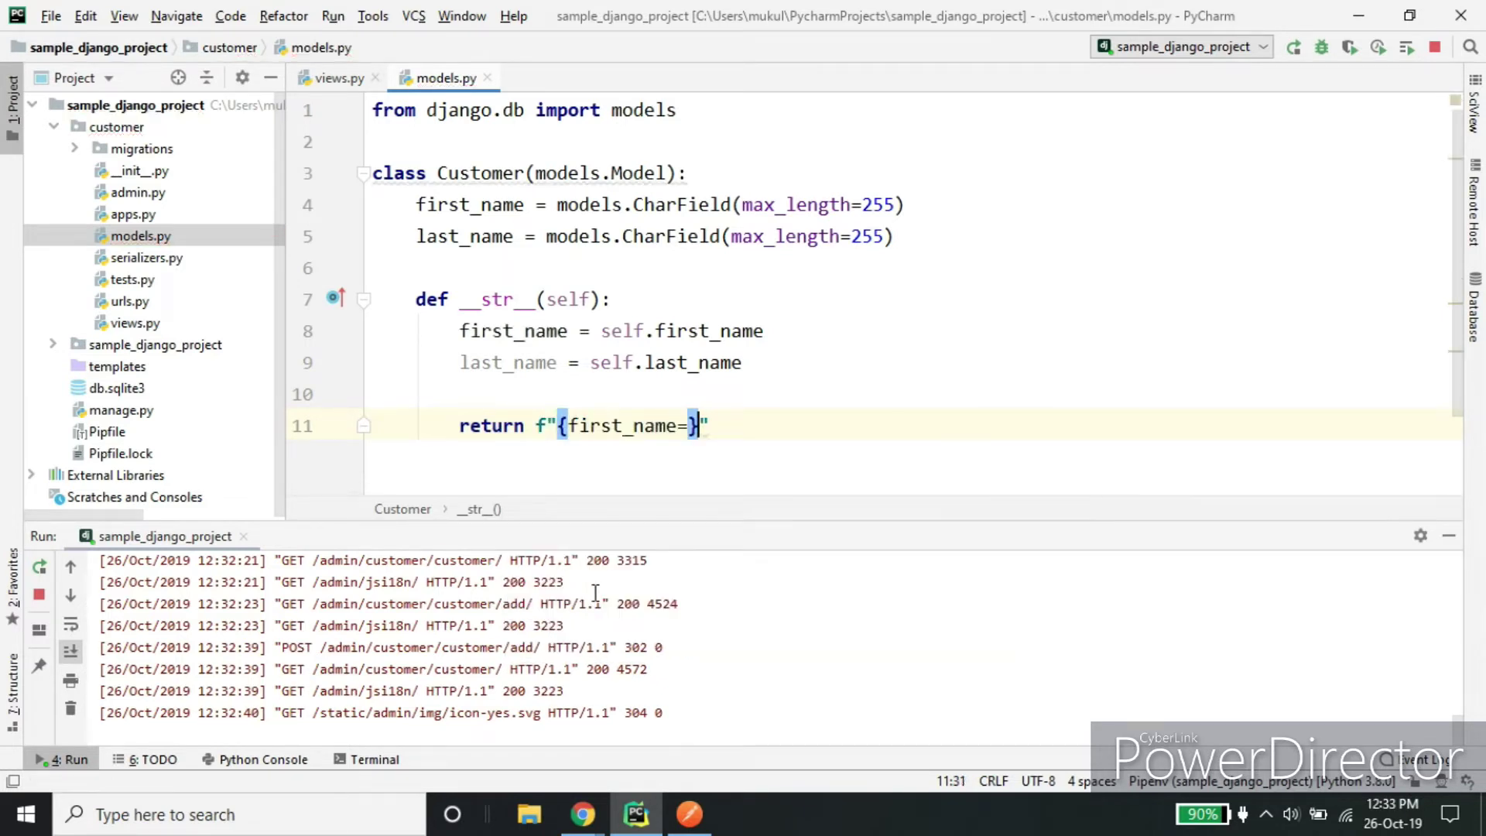
{"action": "type", "text": "}, {las"}
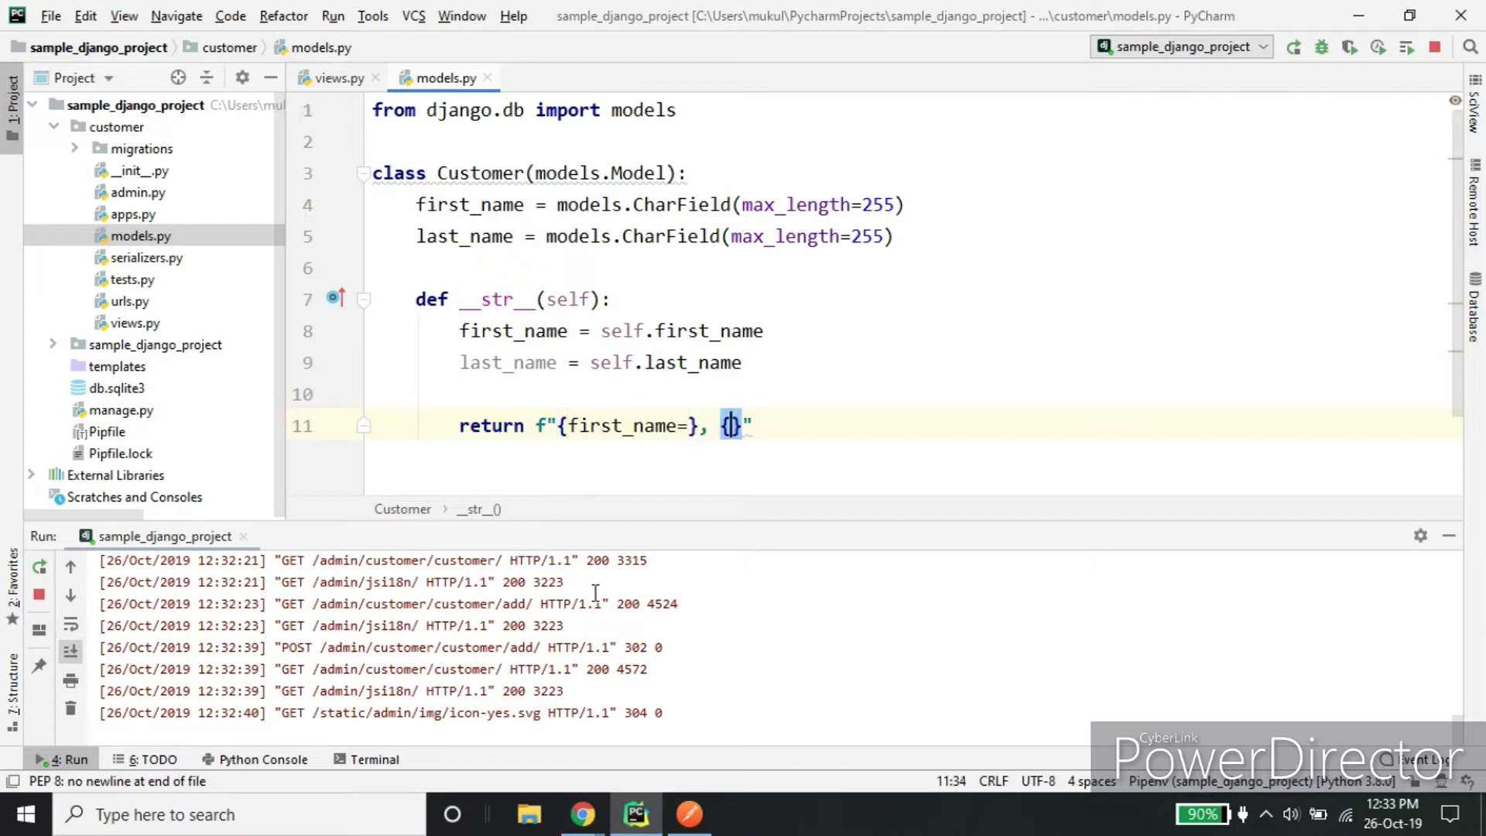
{"action": "key", "text": "Return"}
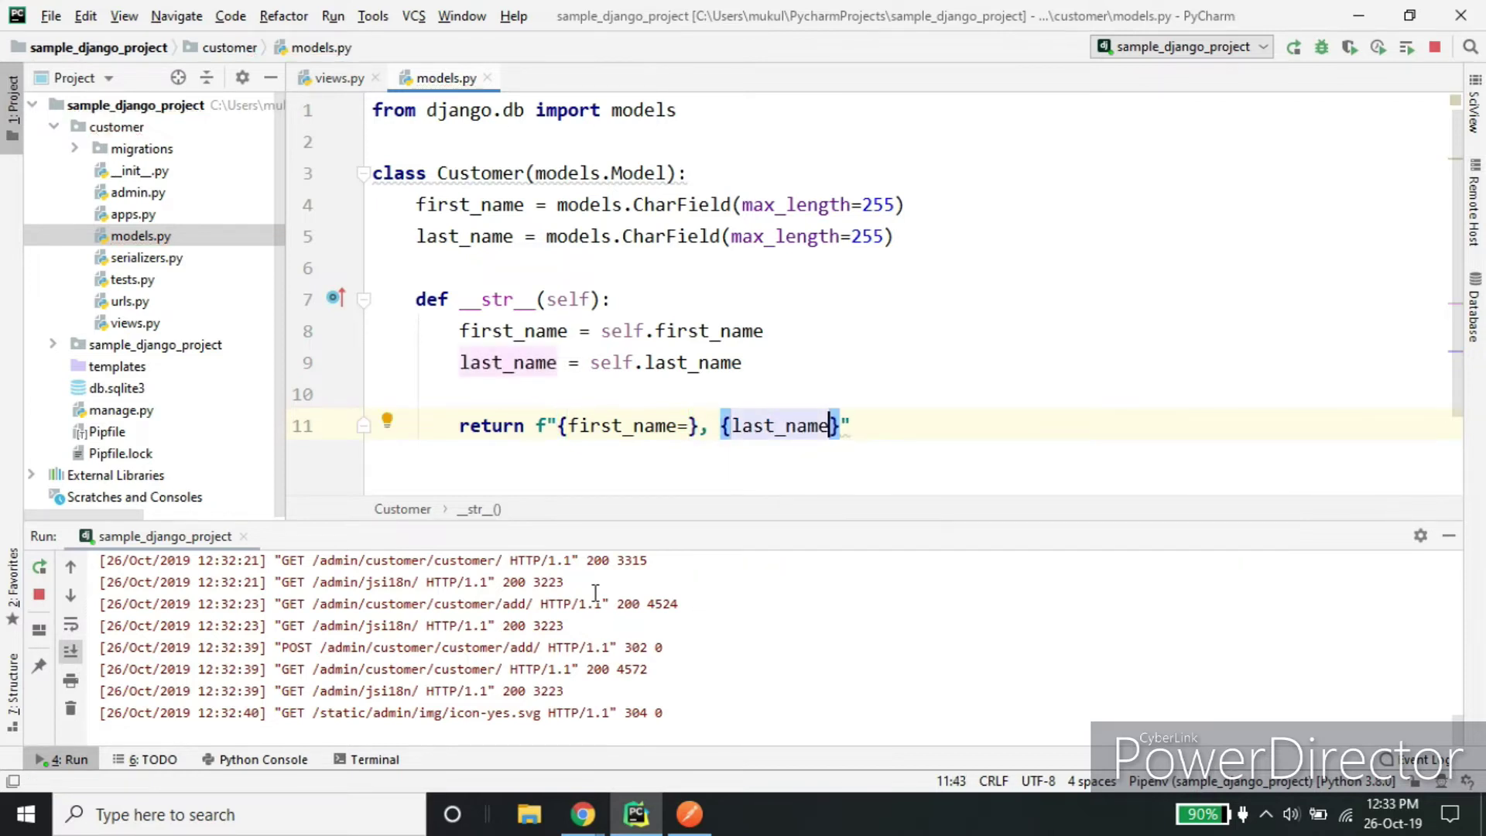
{"action": "type", "text": "="}
Add the comment "# f-strings supports '=' in python 3.8" above the return statement
{"action": "key", "text": "Up"}
{"action": "key", "text": "Return"}
{"action": "type", "text": "# "}
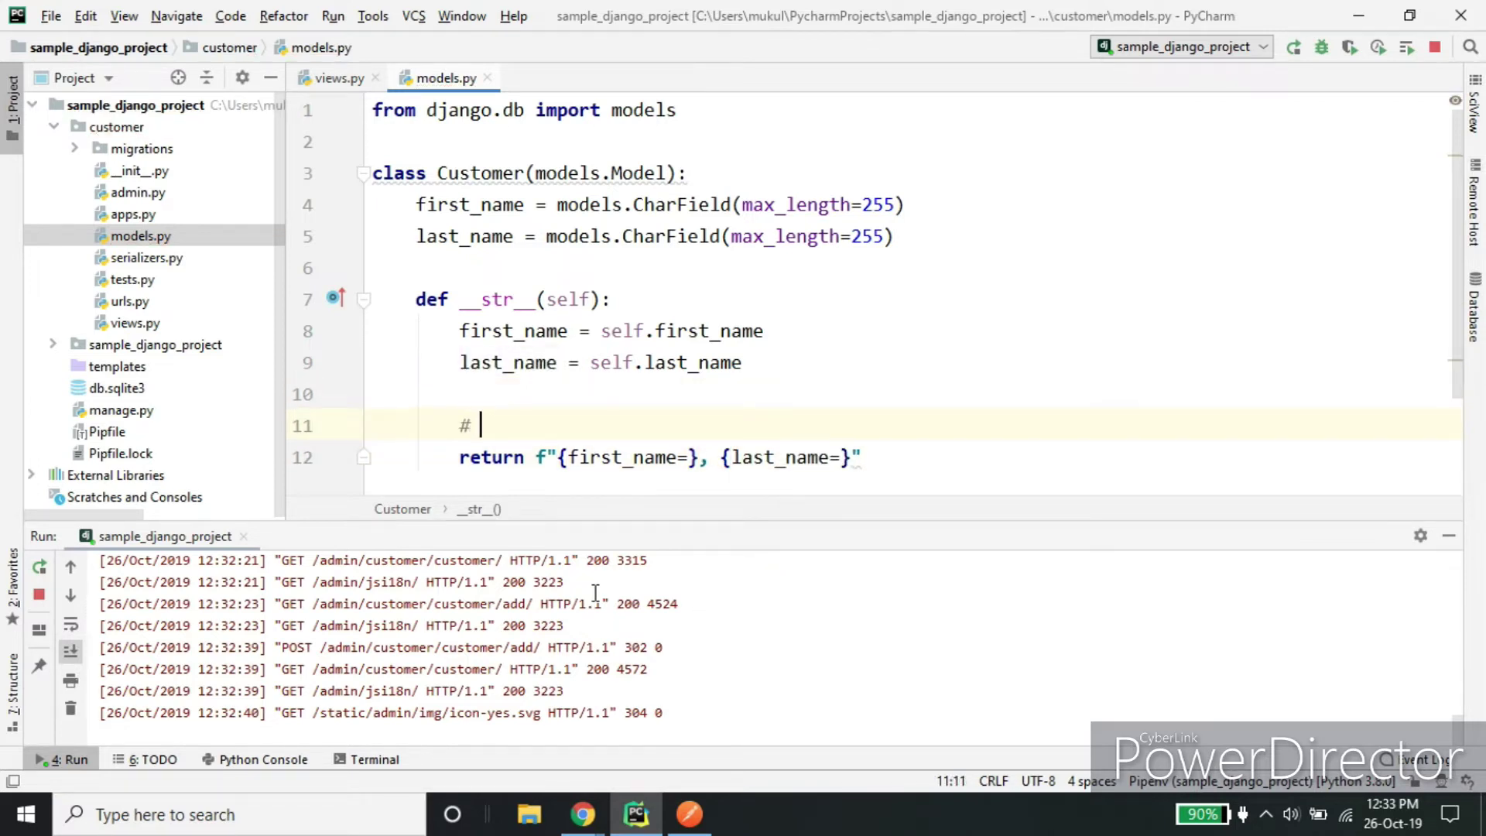
{"action": "type", "text": "f-strings supports "}
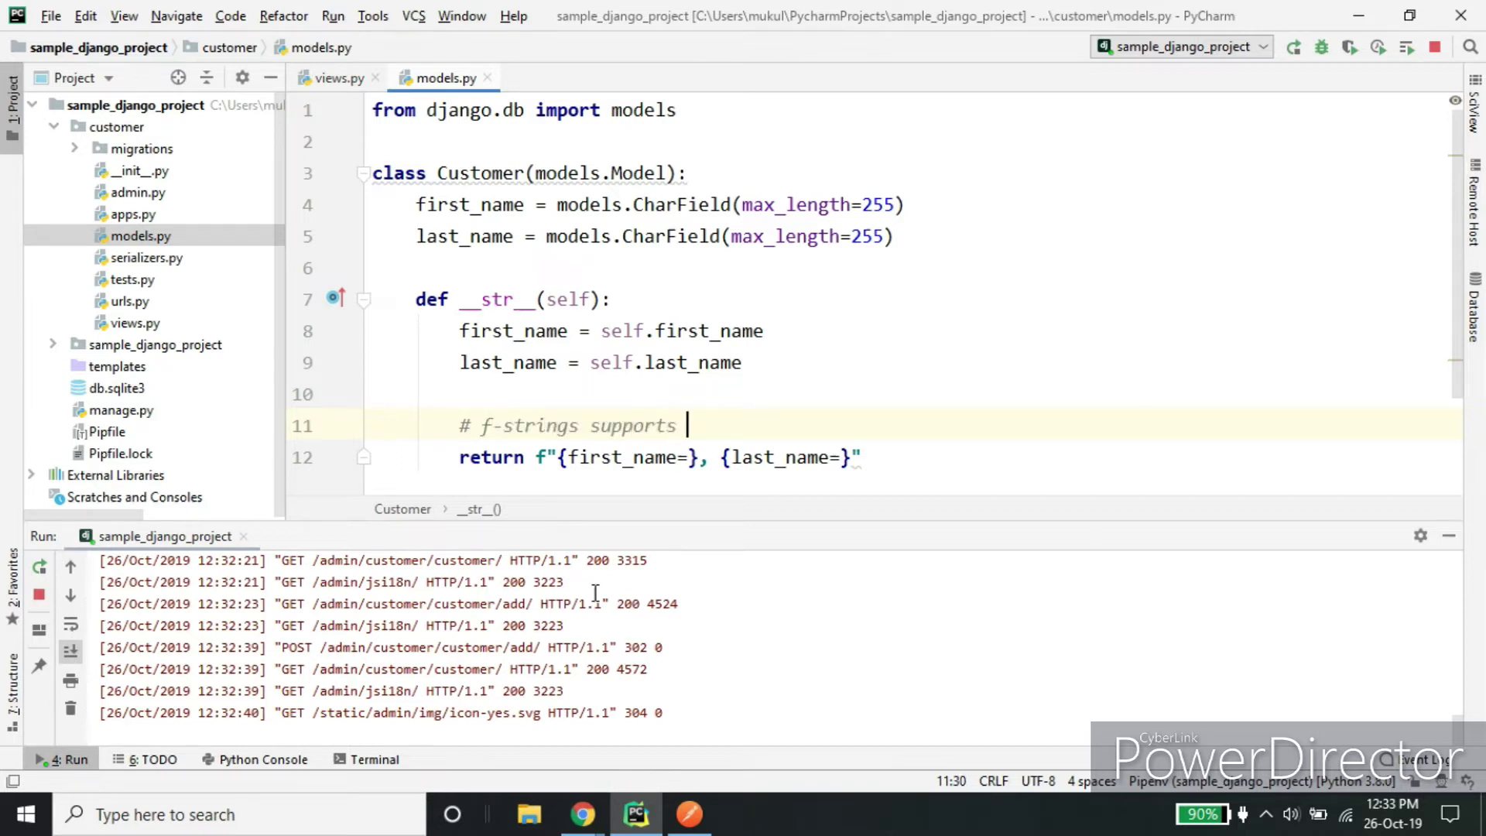
{"action": "type", "text": "'=' in python 3.8"}
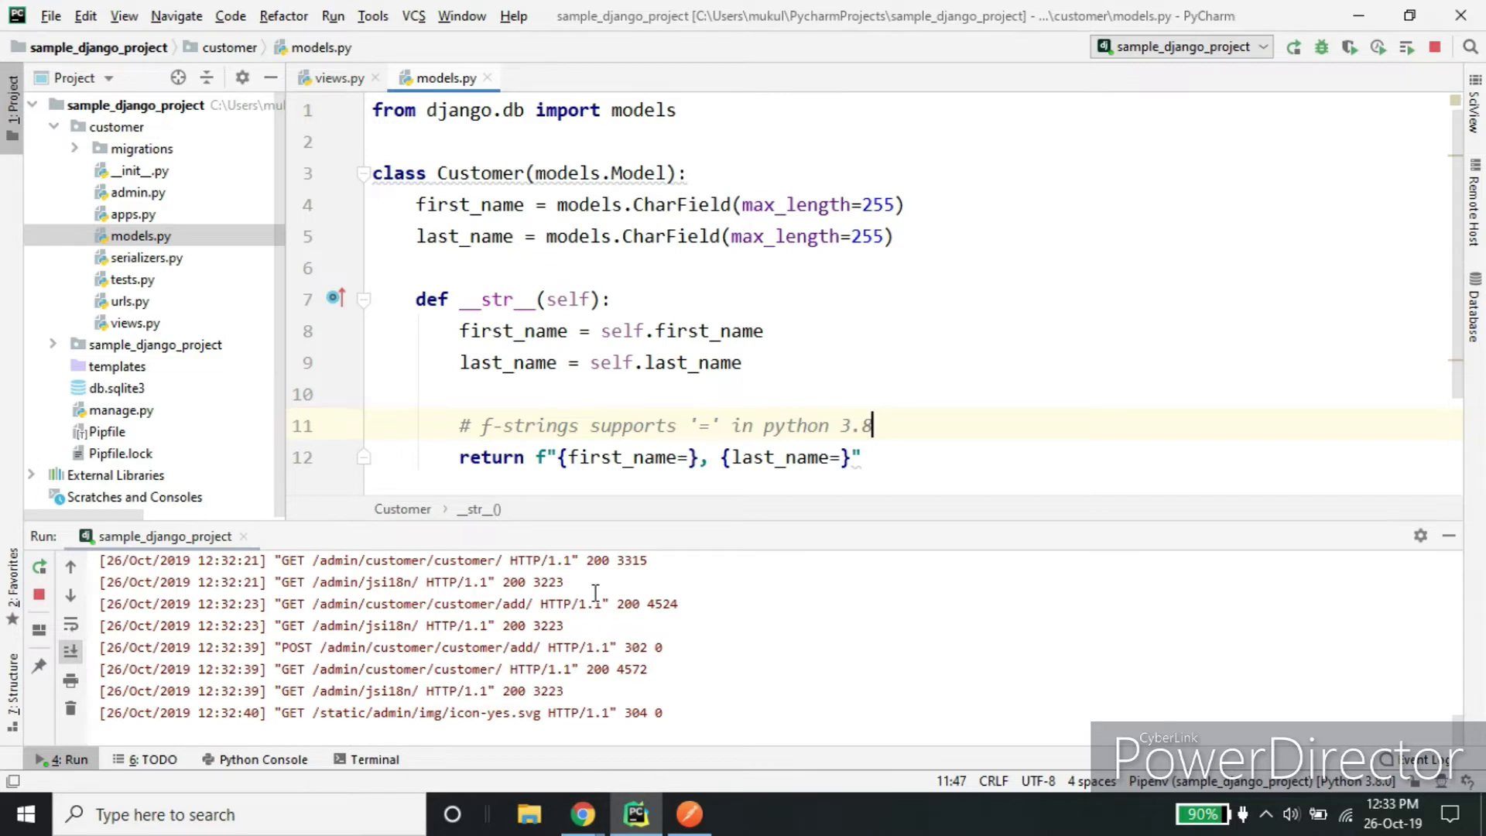
Switch to Chrome, reload the admin's customer list and examine how the customer entry is labelled
{"action": "mouse_move", "coordinate": [583, 814]}
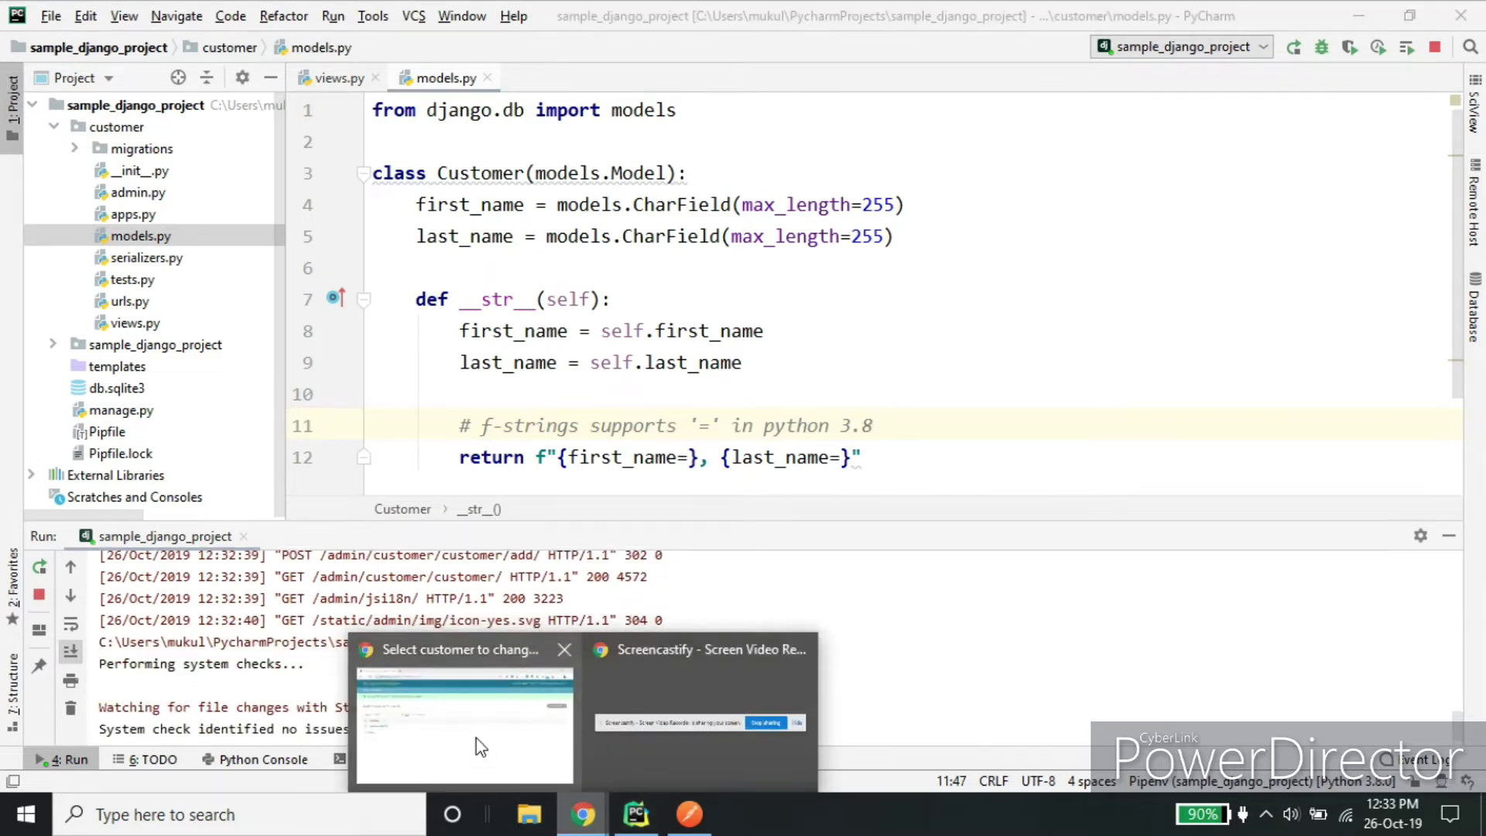
{"action": "left_click", "coordinate": [476, 737]}
{"action": "left_click", "coordinate": [94, 57]}
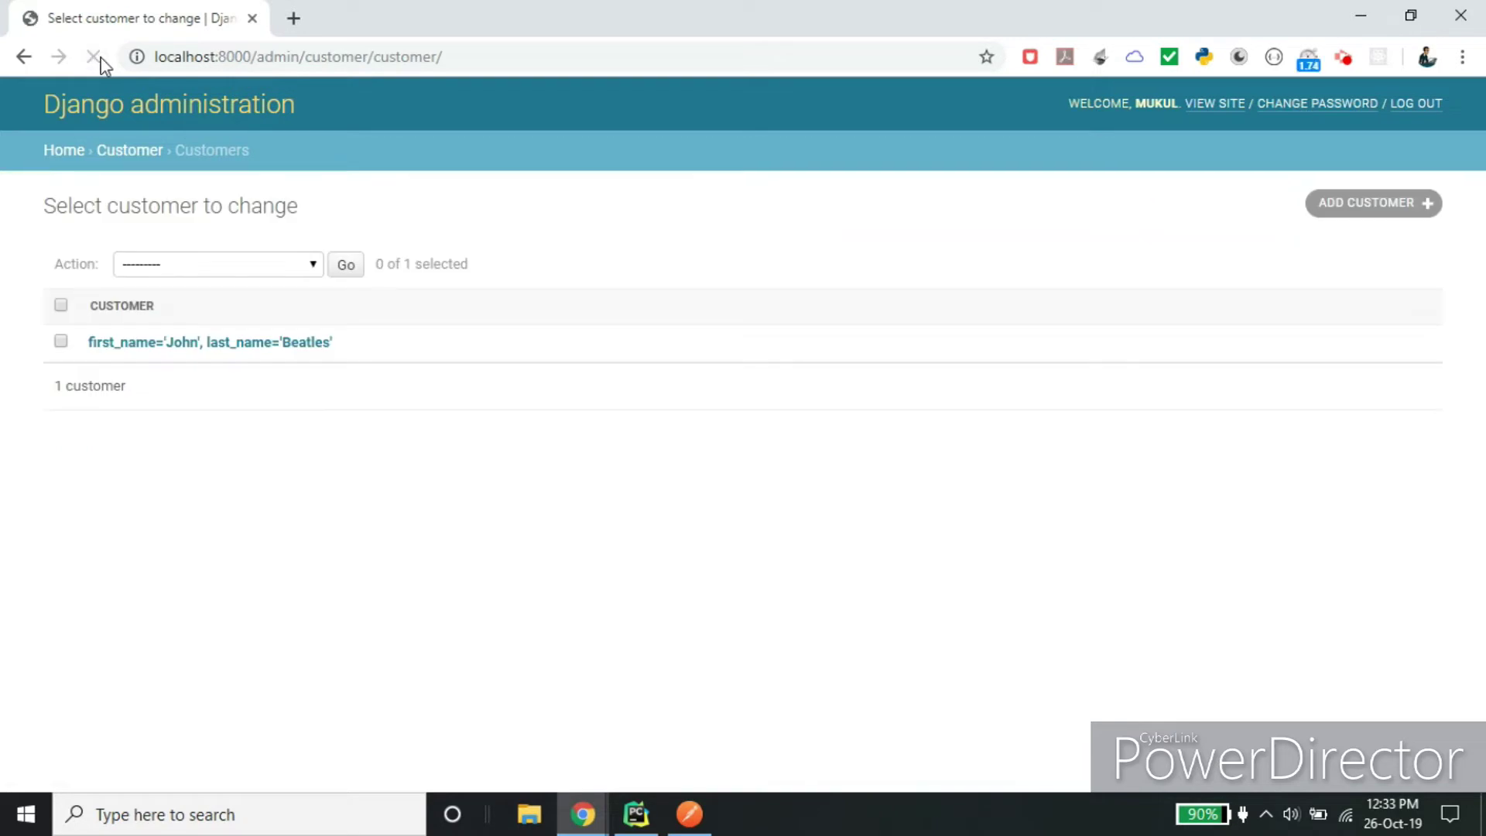
{"action": "left_click_drag", "start_coordinate": [331, 341], "coordinate": [272, 418]}
{"action": "left_click", "coordinate": [272, 417]}
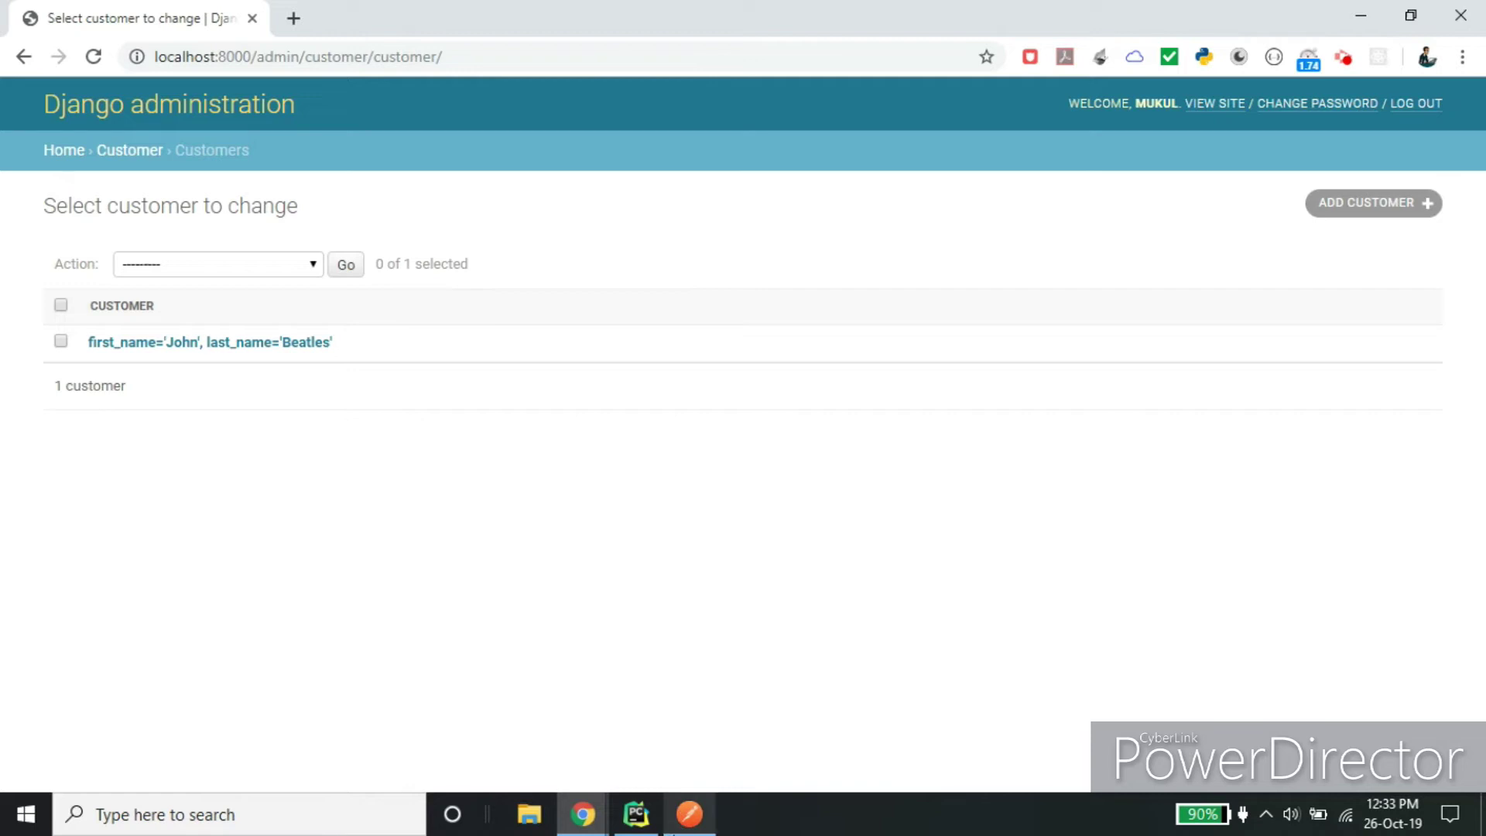
Switch back to PyCharm, close models.py and select the pass statement of TestAPIView in views.py
{"action": "left_click", "coordinate": [628, 822]}
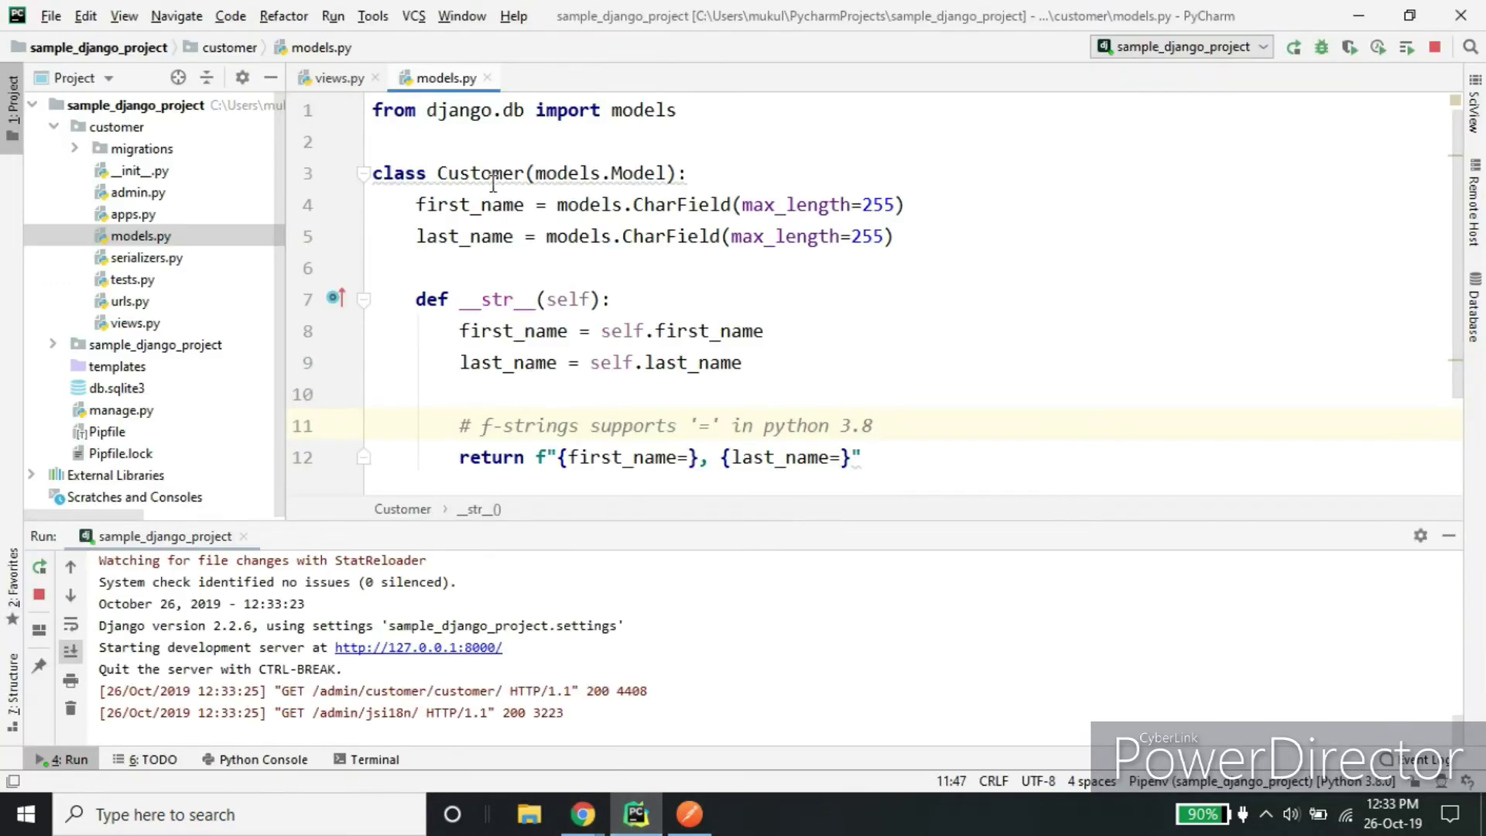
{"action": "left_click", "coordinate": [492, 77]}
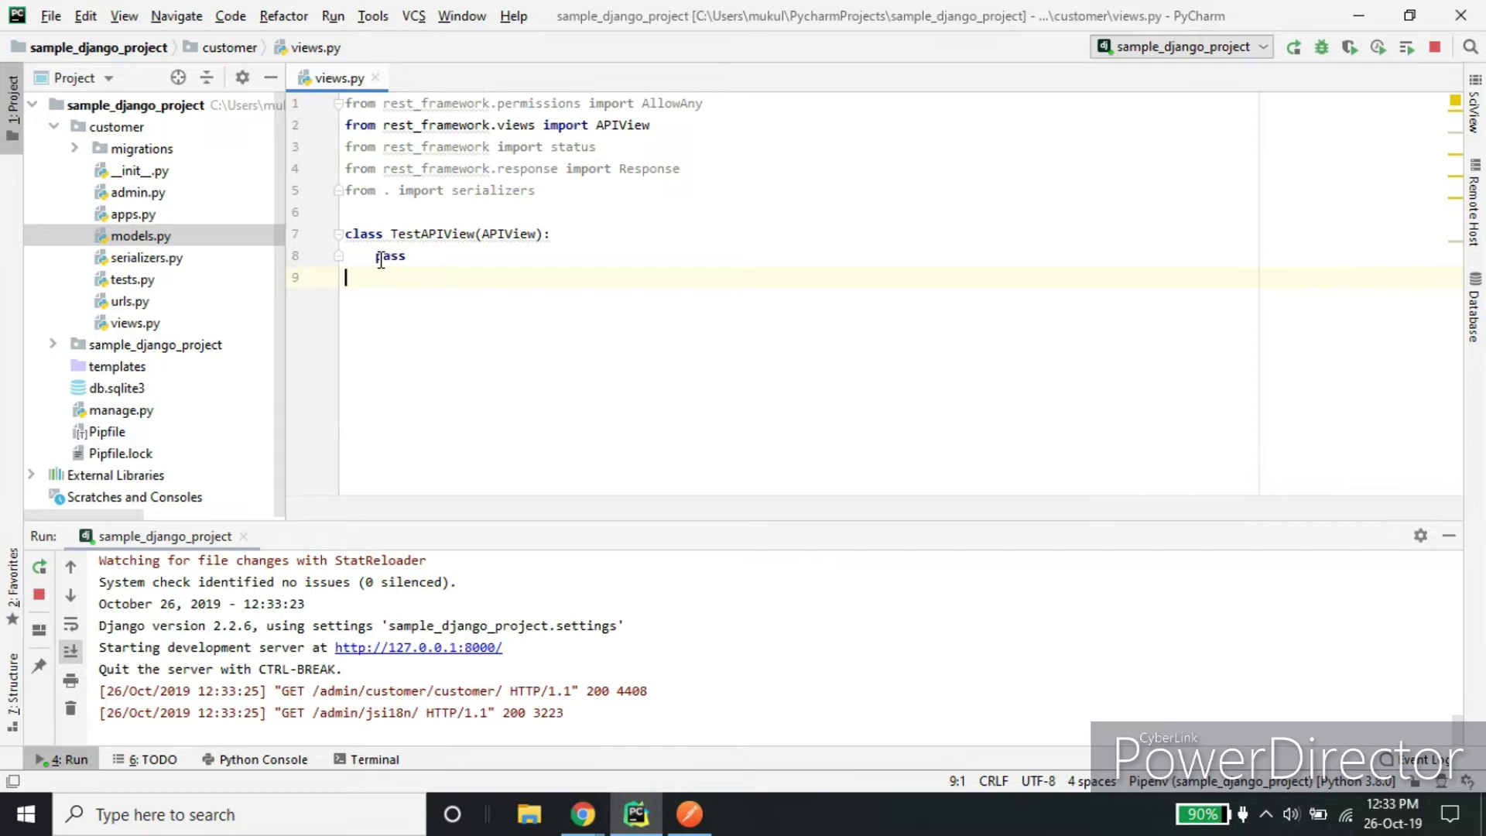
{"action": "left_click_drag", "start_coordinate": [376, 256], "coordinate": [392, 255]}
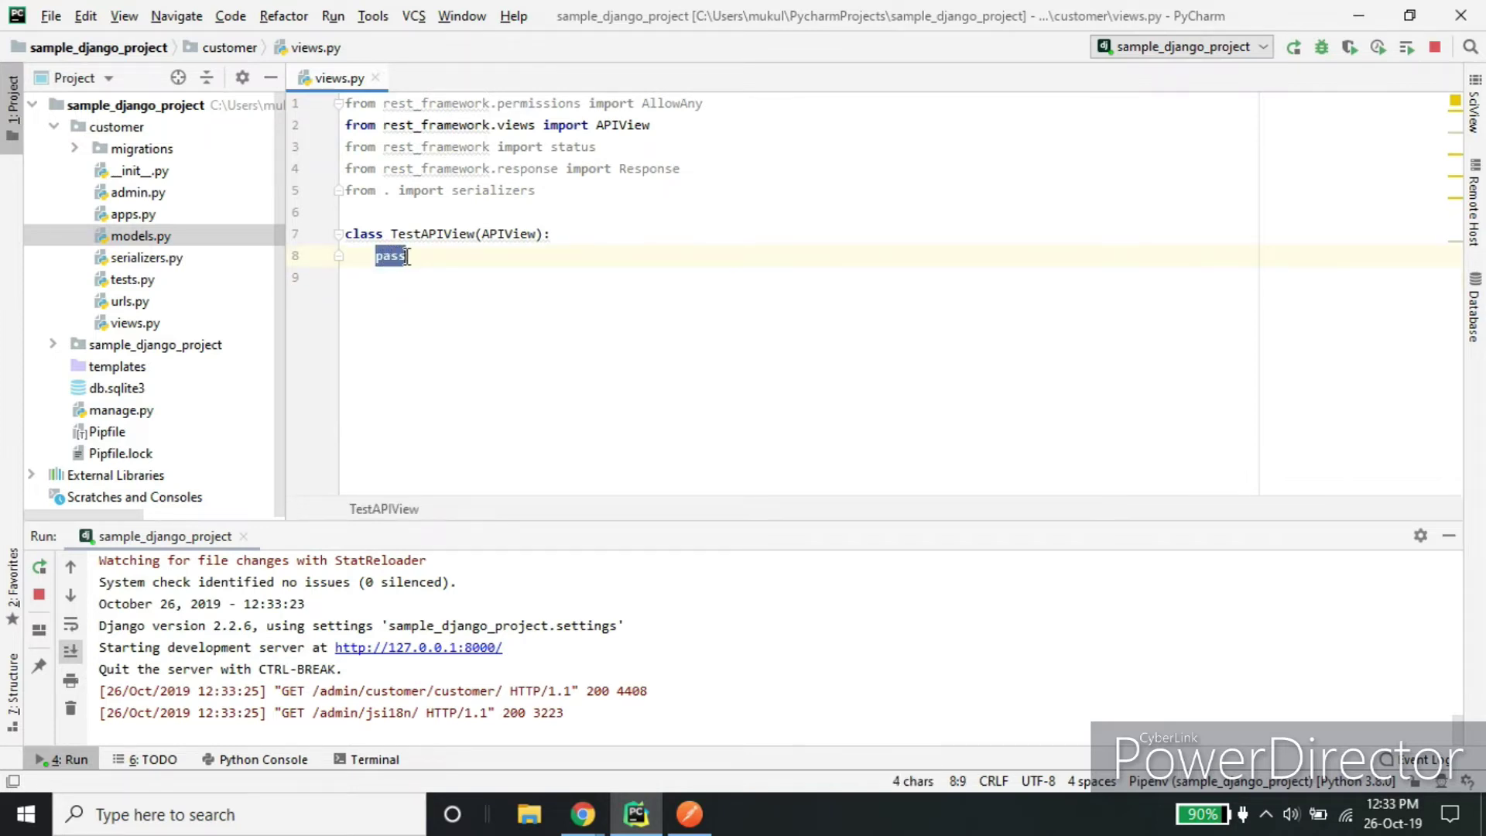
{"action": "mouse_move", "coordinate": [431, 240]}
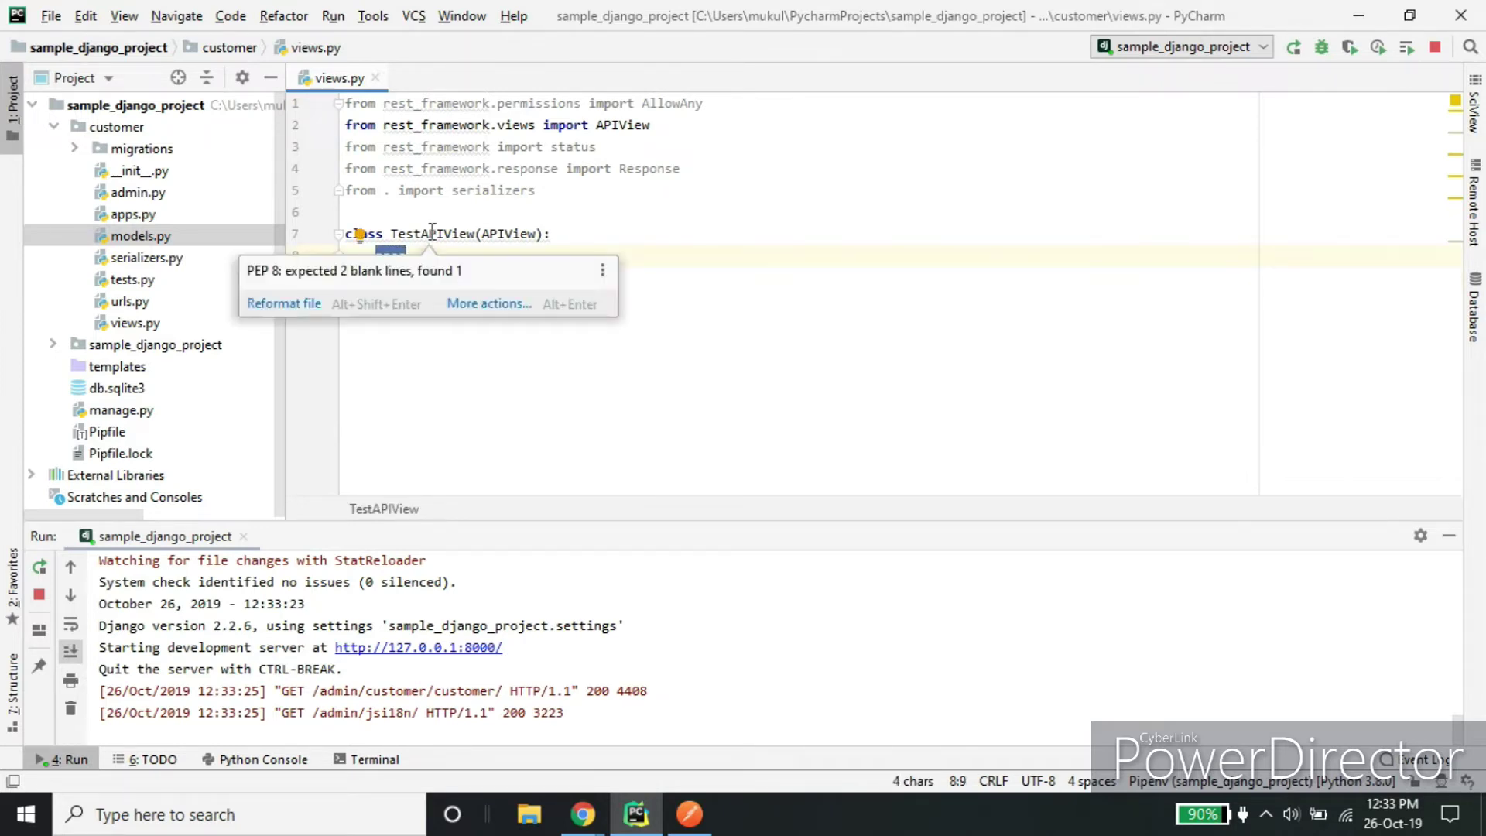